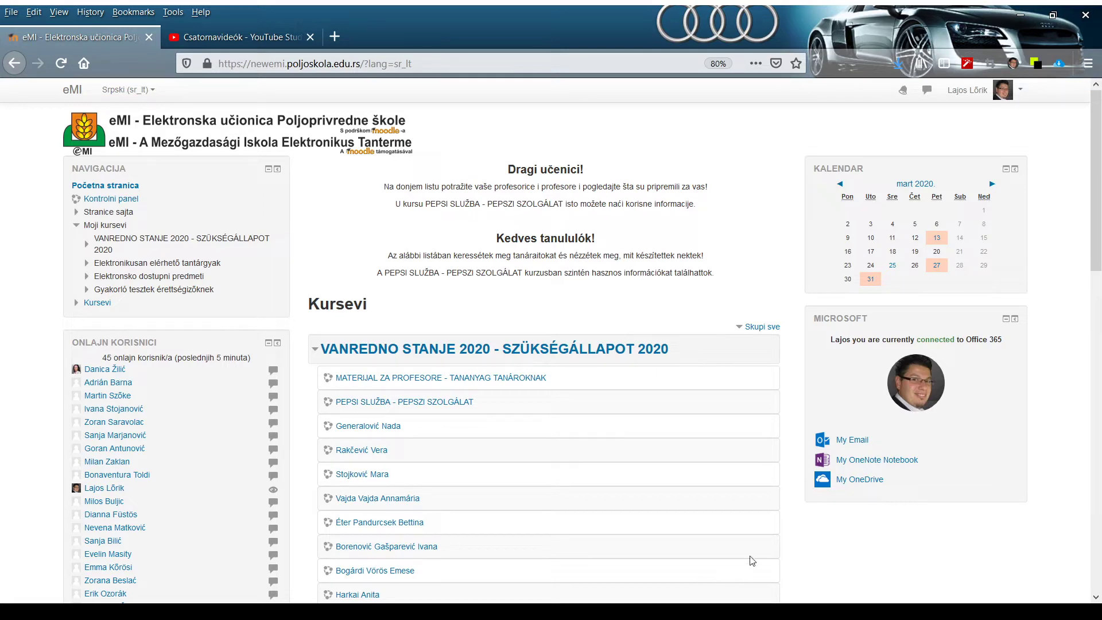
# Open the DIÁKJAIM RÉSZÉRE - ZA UČENIKE course from the full course list of the VANREDNO STANJE 2020 - SZÜKSÉGÁLLAPOT 2020 category.
pyautogui.scroll(-5, 783, 517)
pyautogui.scroll(-8, 784, 495)
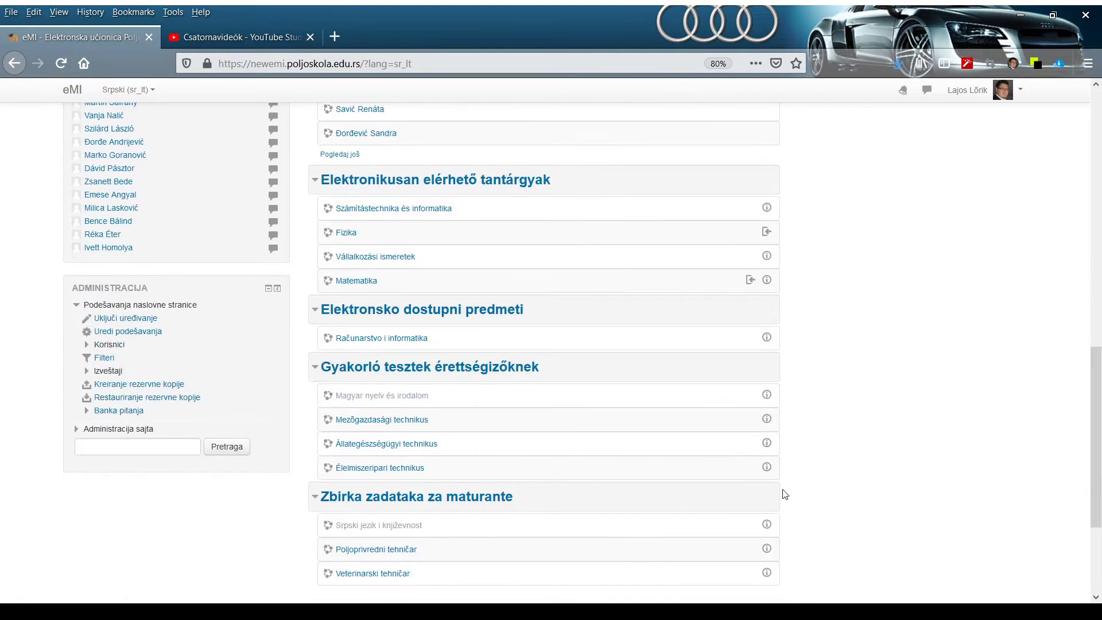
pyautogui.scroll(15, 1091, 517)
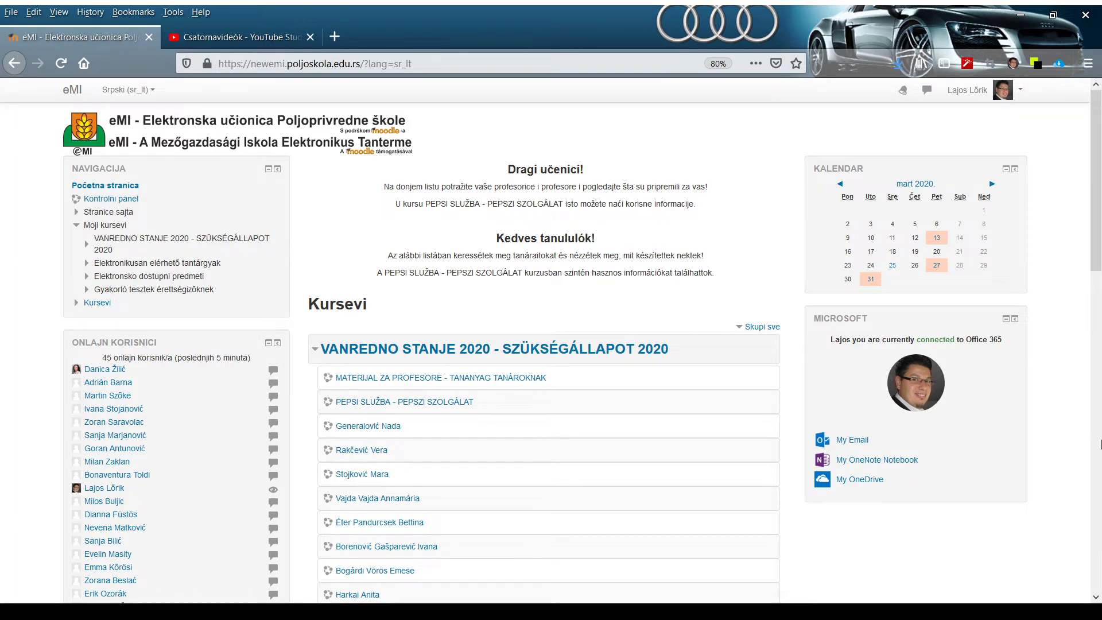
pyautogui.scroll(-7, 750, 482)
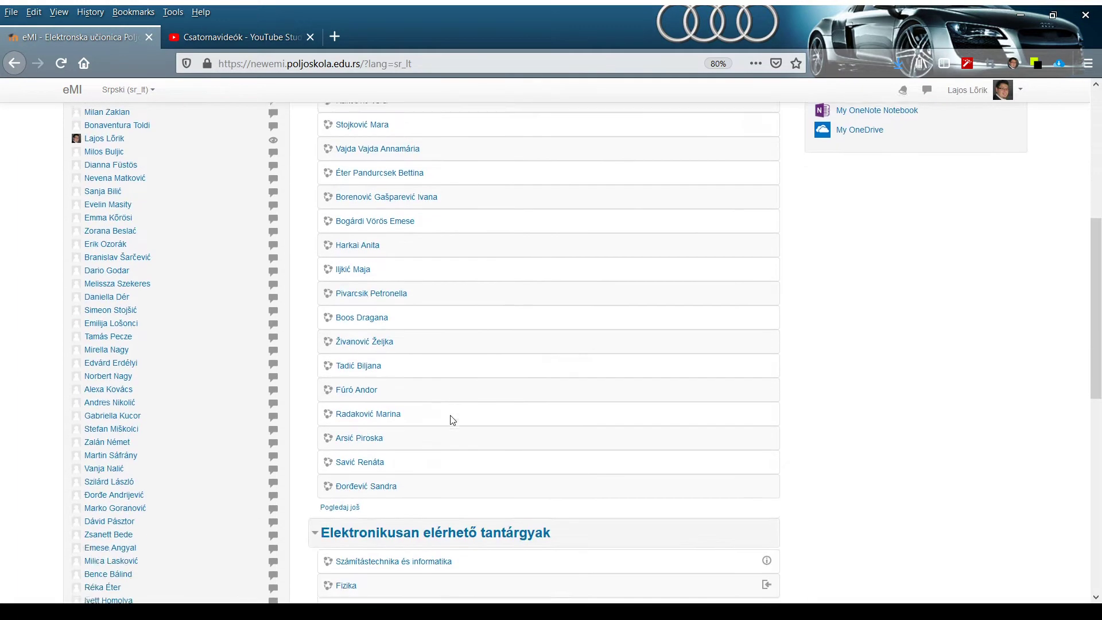
pyautogui.click(353, 506)
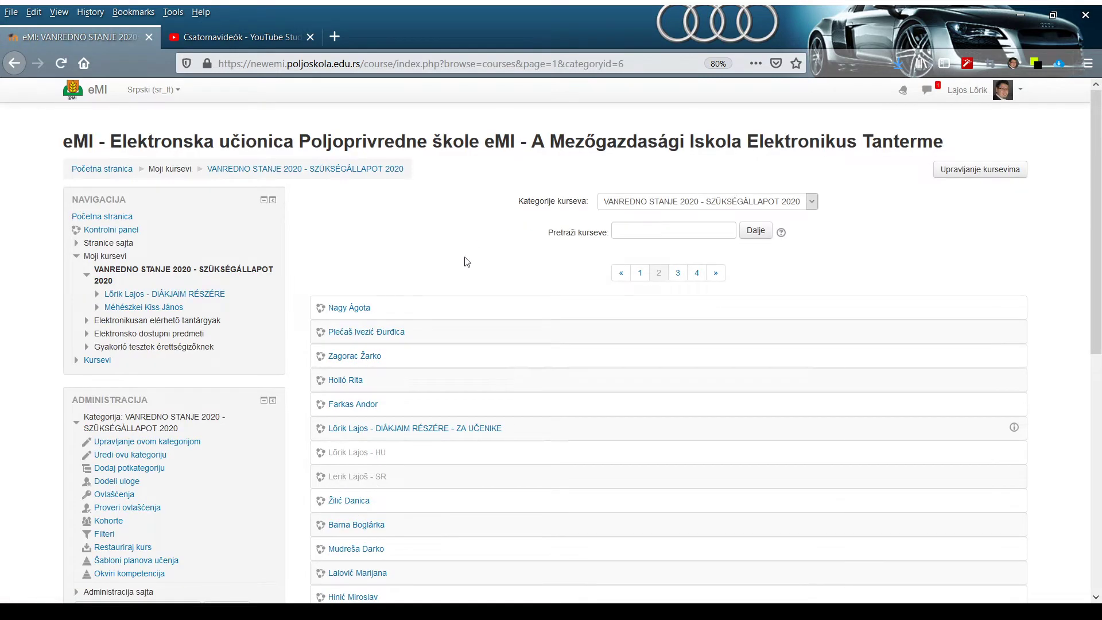
pyautogui.scroll(-2, 467, 261)
pyautogui.click(390, 313)
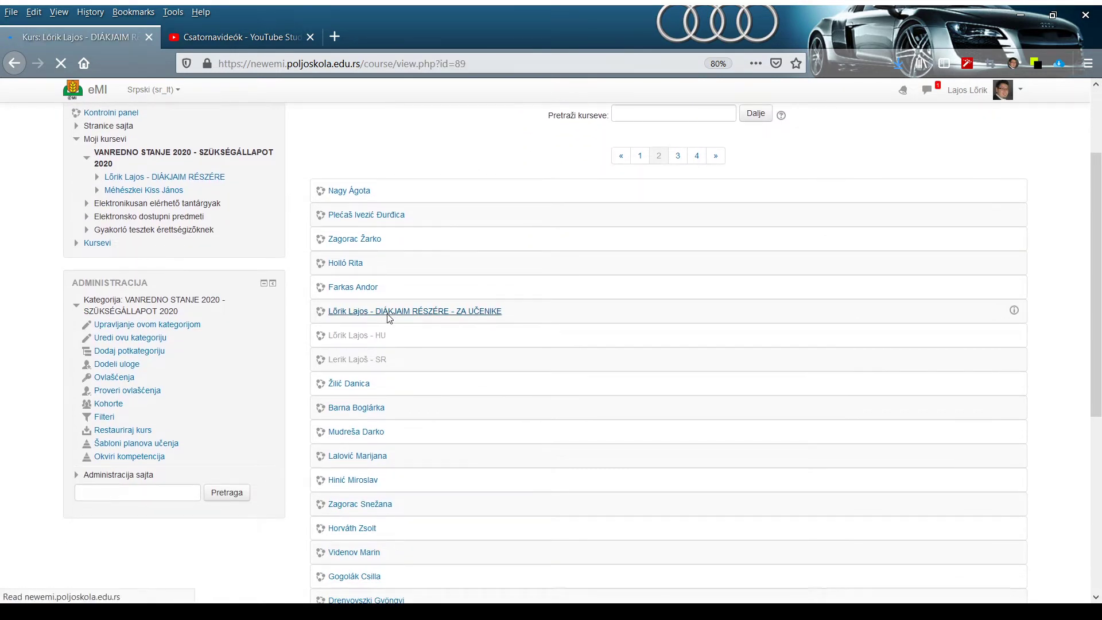
# Open the course's participant list and start enrolling new users.
pyautogui.scroll(-2, 348, 344)
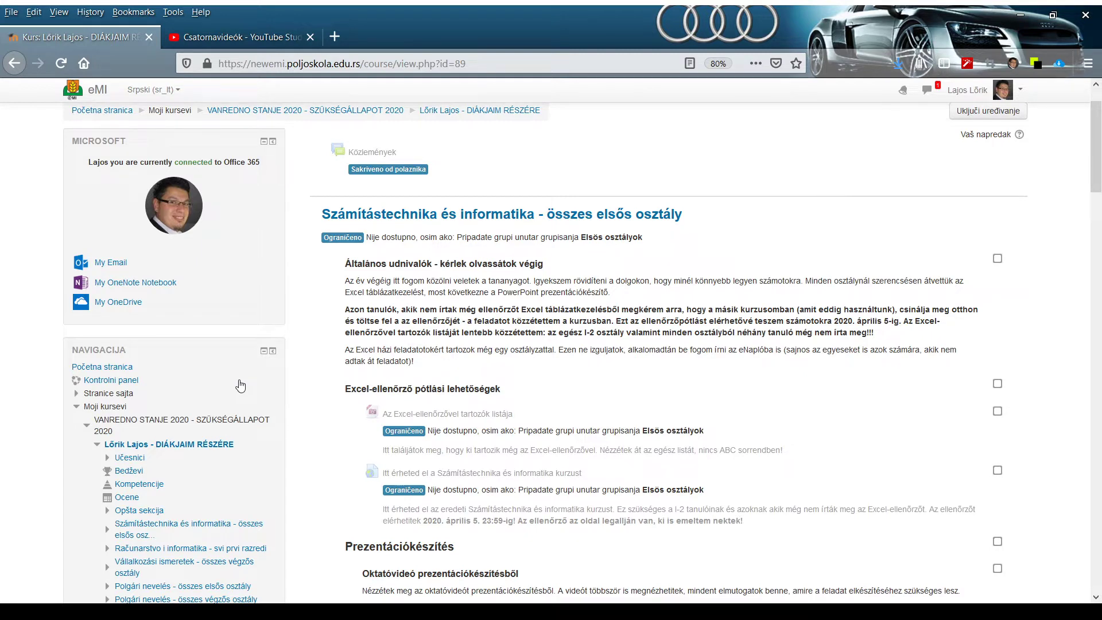
pyautogui.click(127, 462)
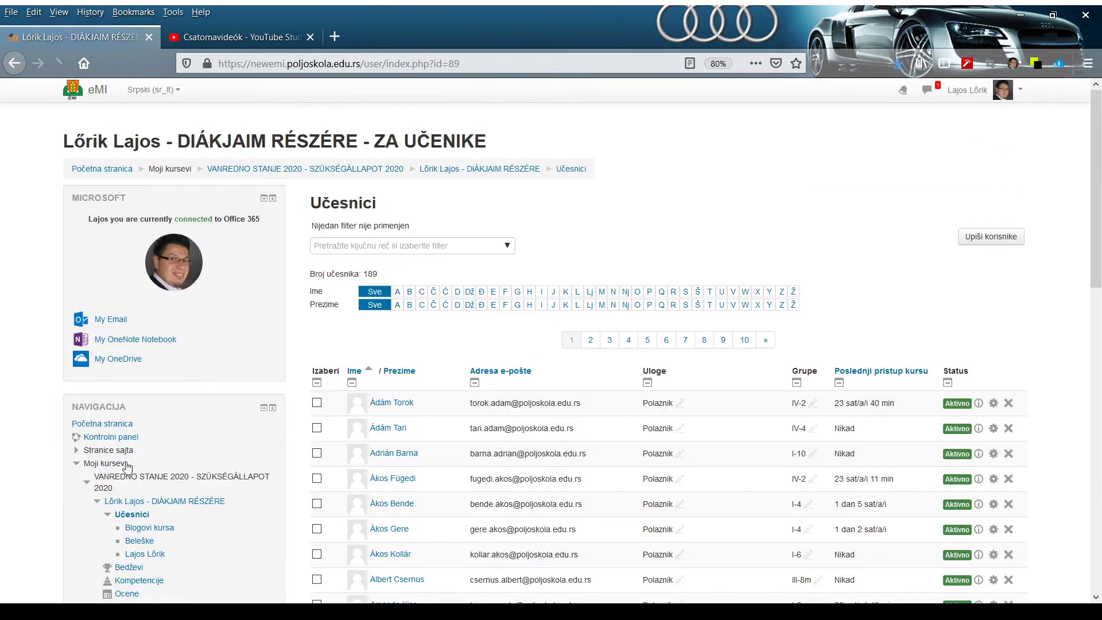
pyautogui.click(991, 237)
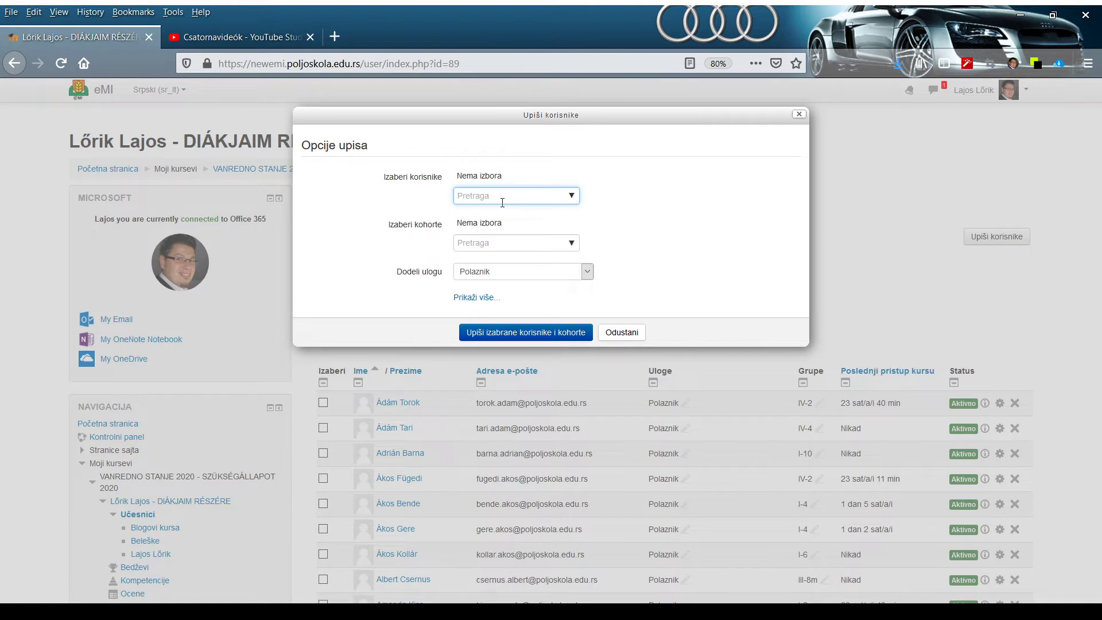
# Search by surname for the first two teachers and add them to the users selected for enrolment.
pyautogui.write('pecs')
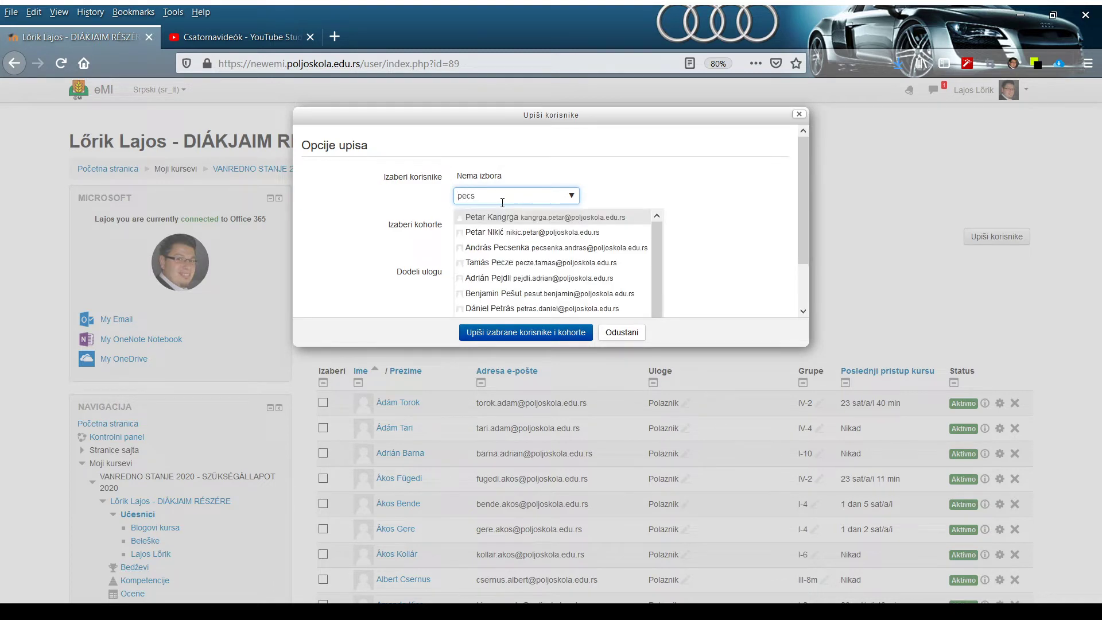
pyautogui.click(508, 218)
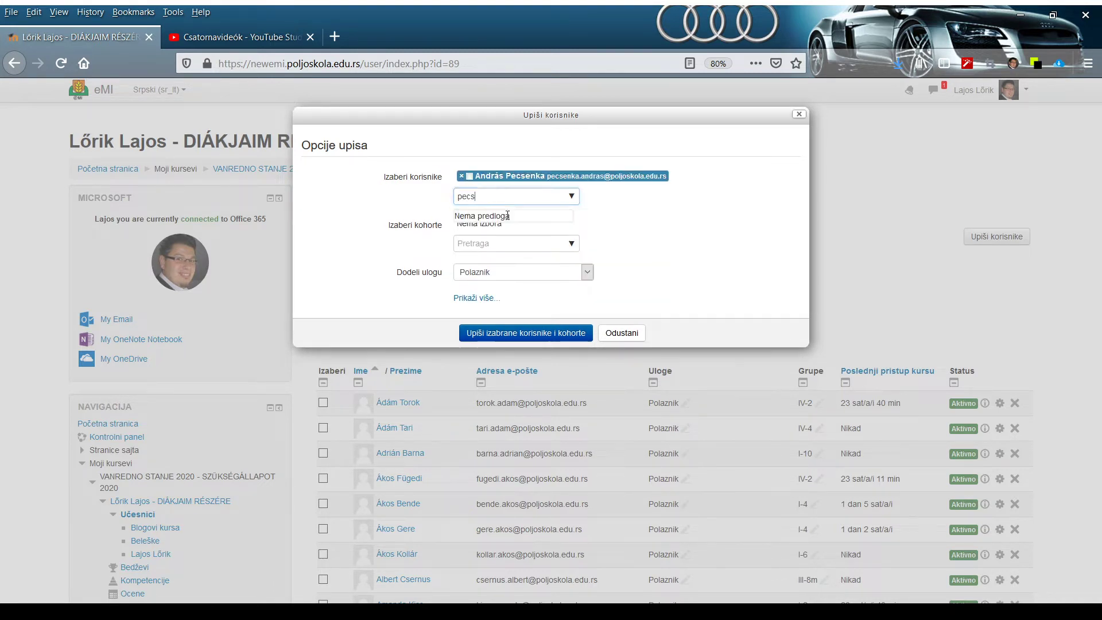
pyautogui.doubleClick(467, 198)
pyautogui.write('fara')
pyautogui.click(591, 219)
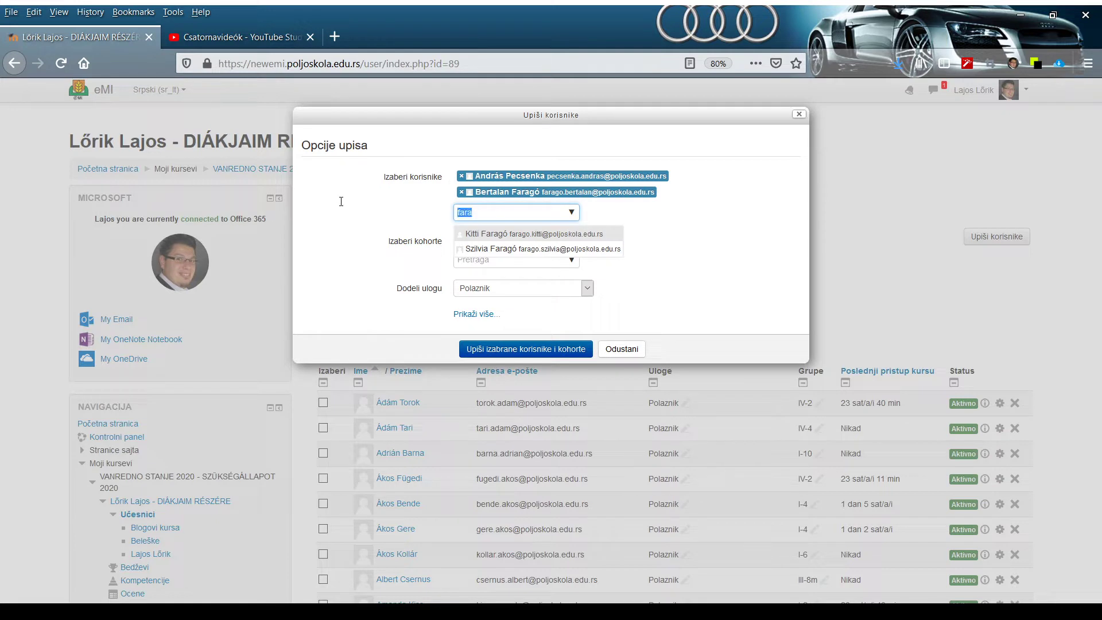
# Search by surname for the third and fourth teachers, add them to the enrolment selection, and clear the search text.
pyautogui.write('posa')
pyautogui.click(590, 234)
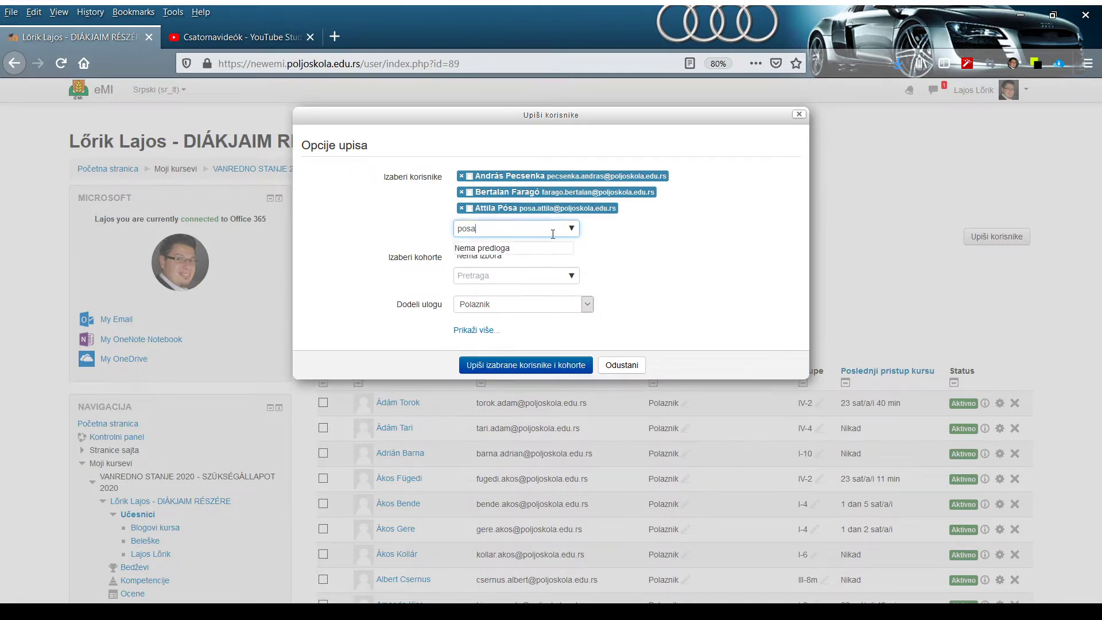
pyautogui.press('BackSpace')
pyautogui.press('BackSpace')
pyautogui.press('BackSpace')
pyautogui.press('BackSpace')
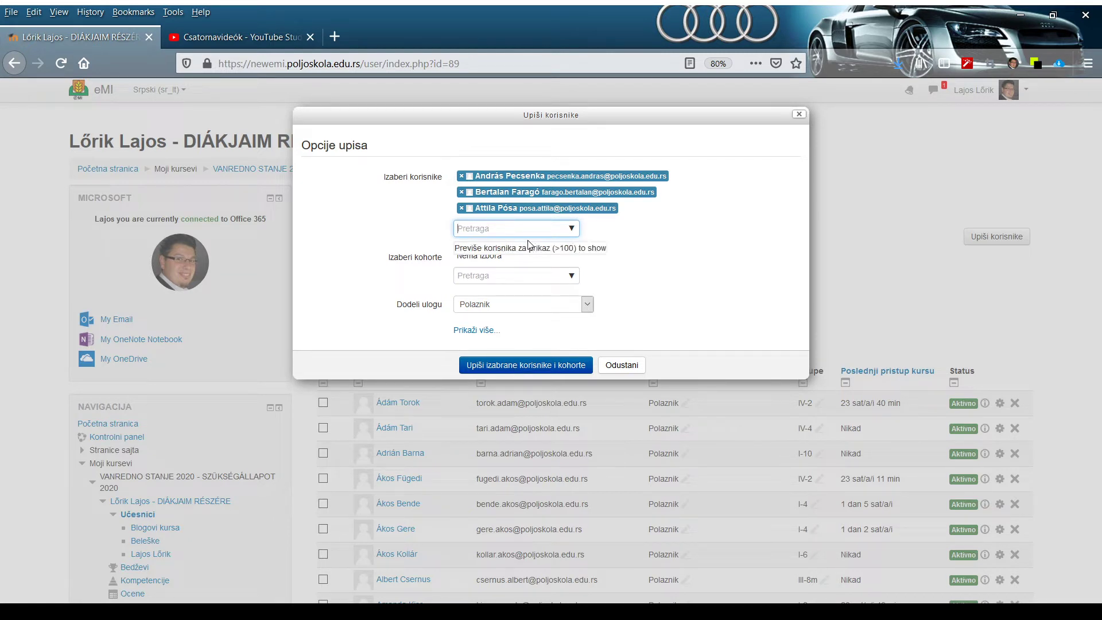
pyautogui.write('lovra')
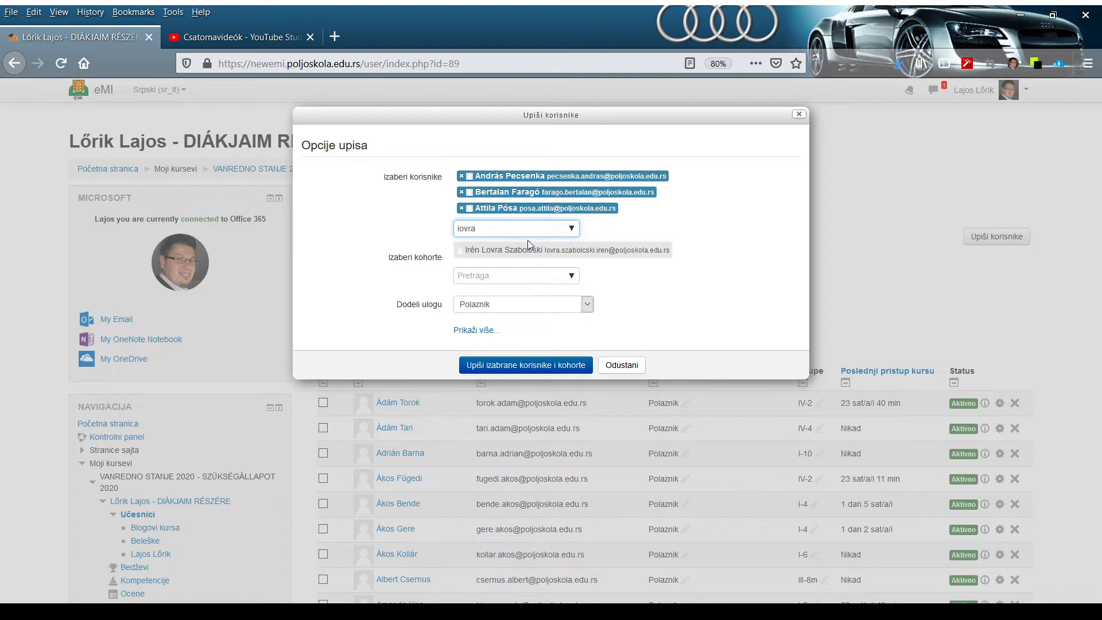
pyautogui.click(528, 248)
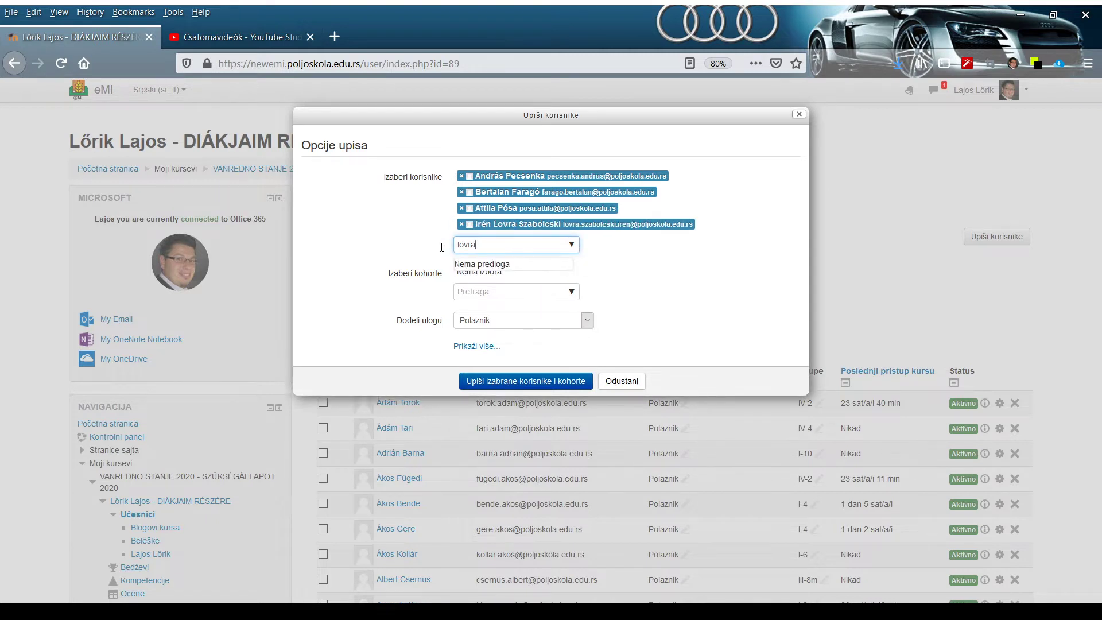
pyautogui.hotkey('ctrl', 'a')
pyautogui.press('BackSpace')
# Enrol the selected users with the role Predavač bez uređivačkih prava and an enrolment period of 130 dan(a).
pyautogui.click(498, 324)
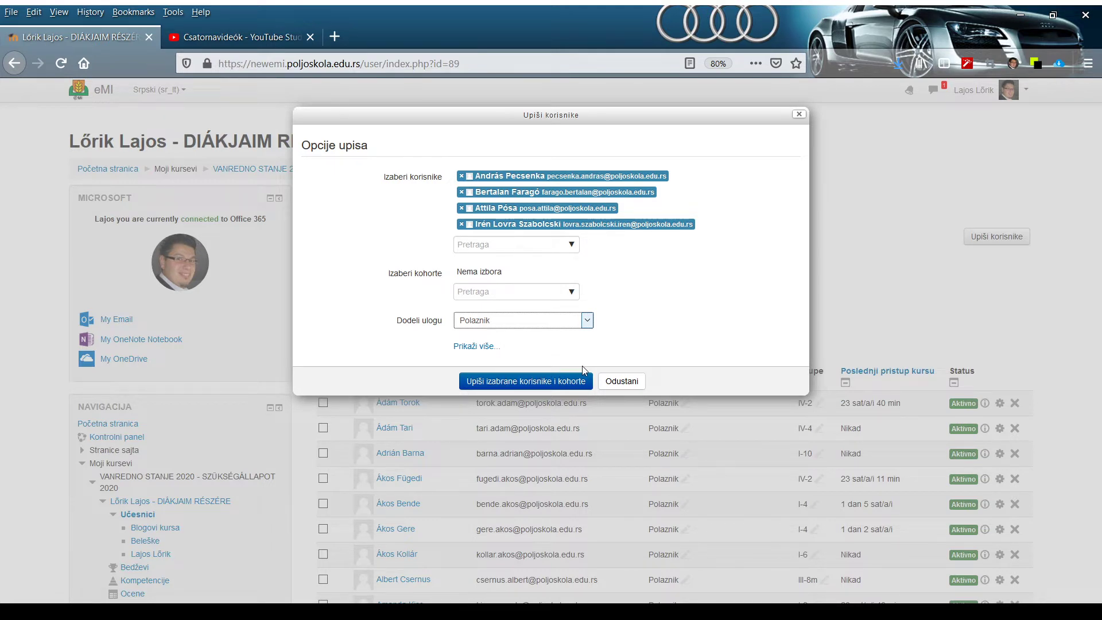
pyautogui.press('Up')
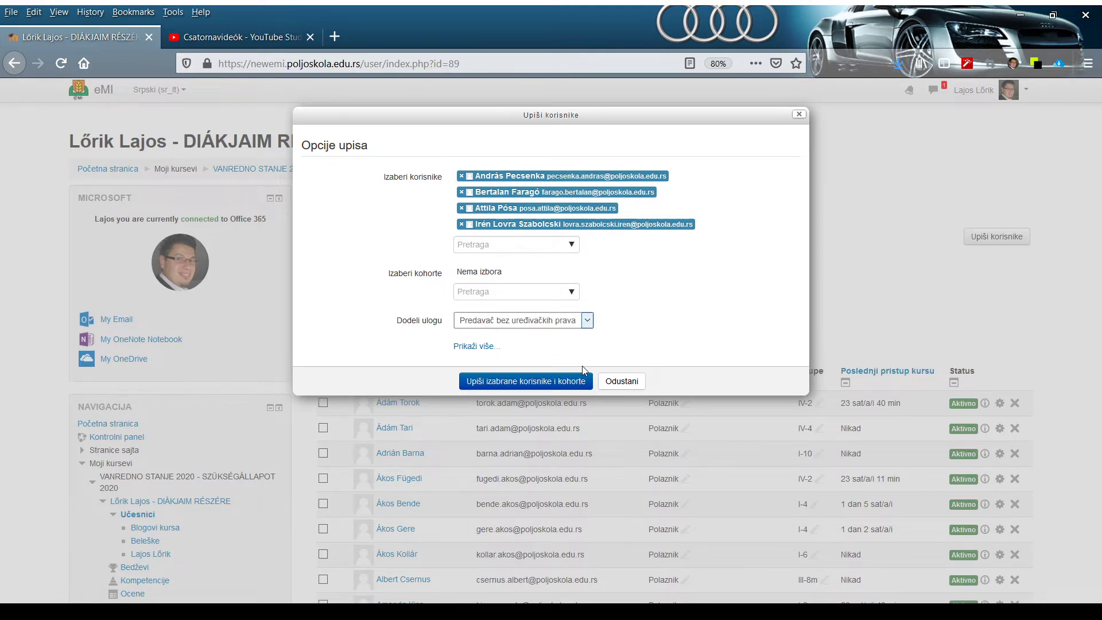
pyautogui.click(491, 347)
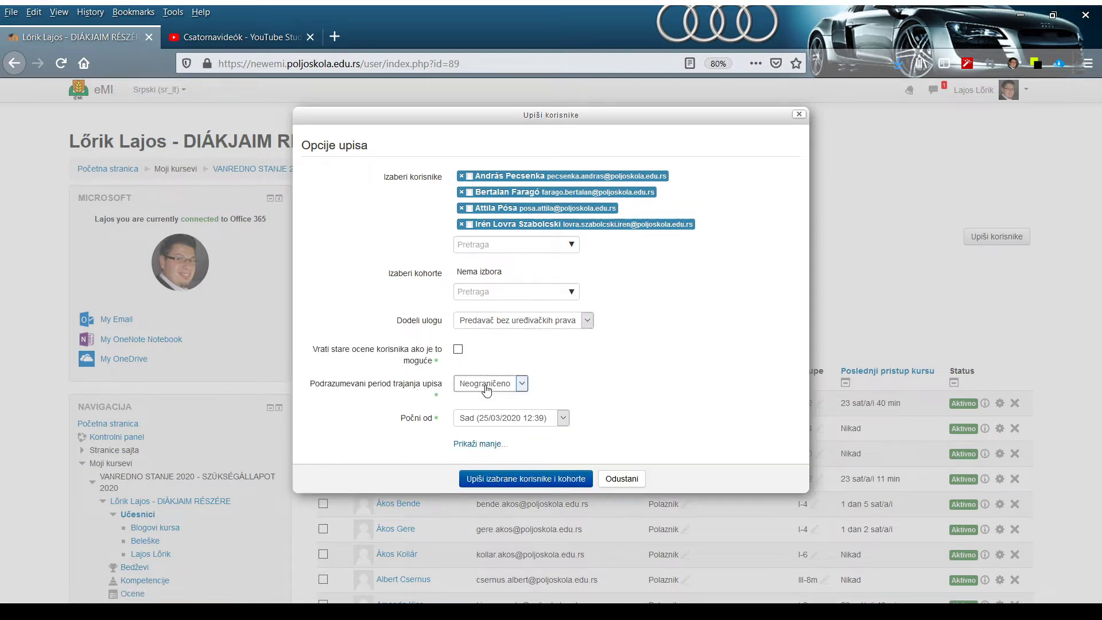
pyautogui.write('130 dan(a')
pyautogui.click(621, 377)
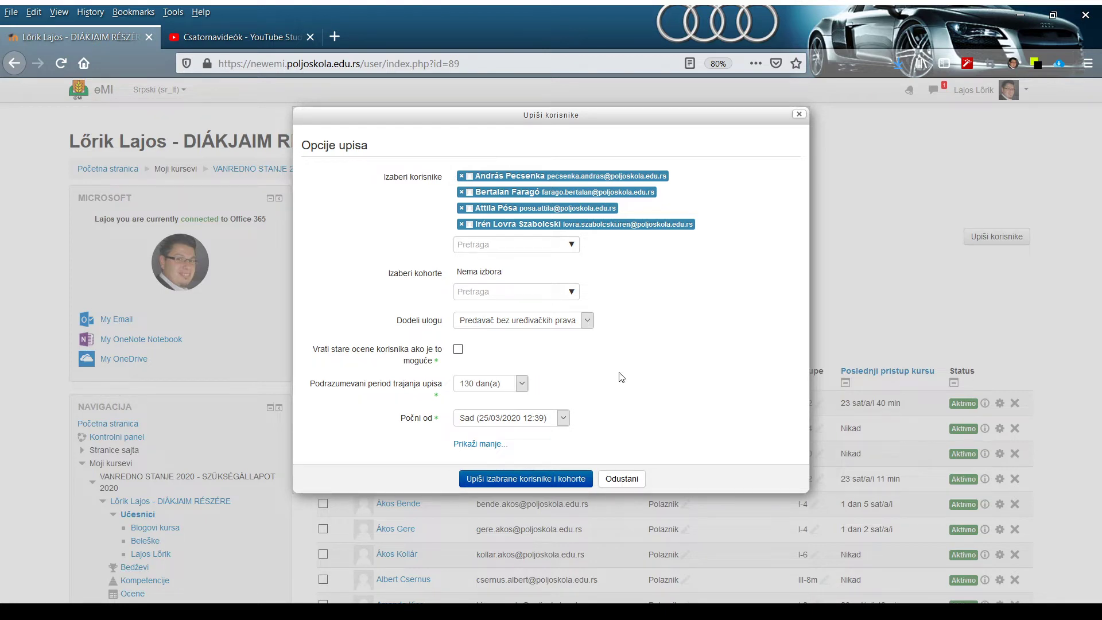
pyautogui.click(532, 478)
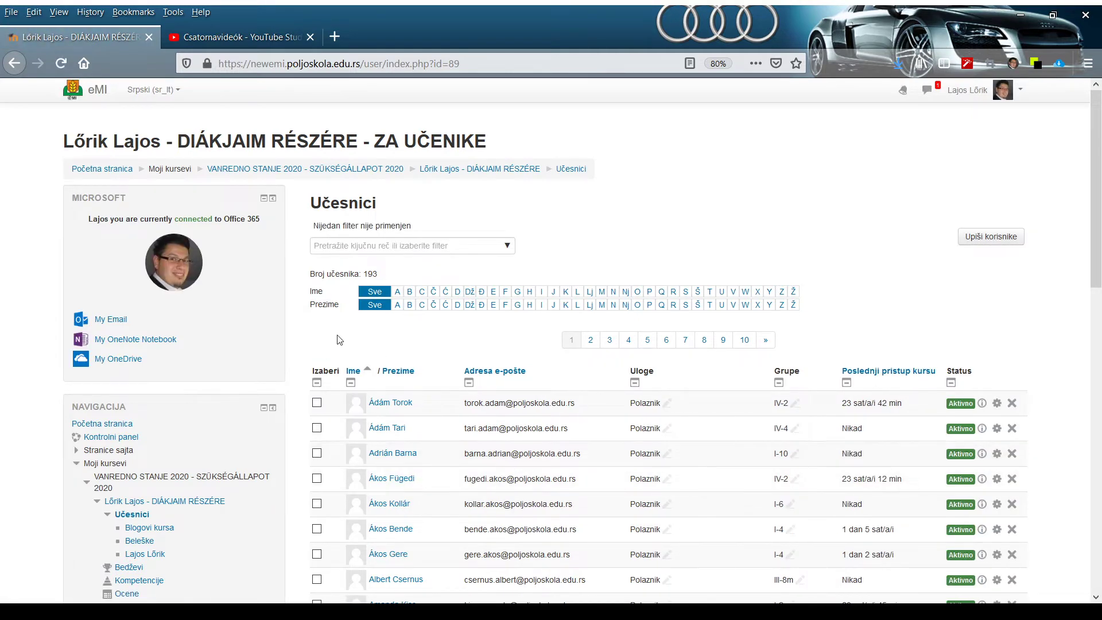
# Open the group management page of the course.
pyautogui.scroll(-4, 317, 317)
pyautogui.scroll(-6, 317, 318)
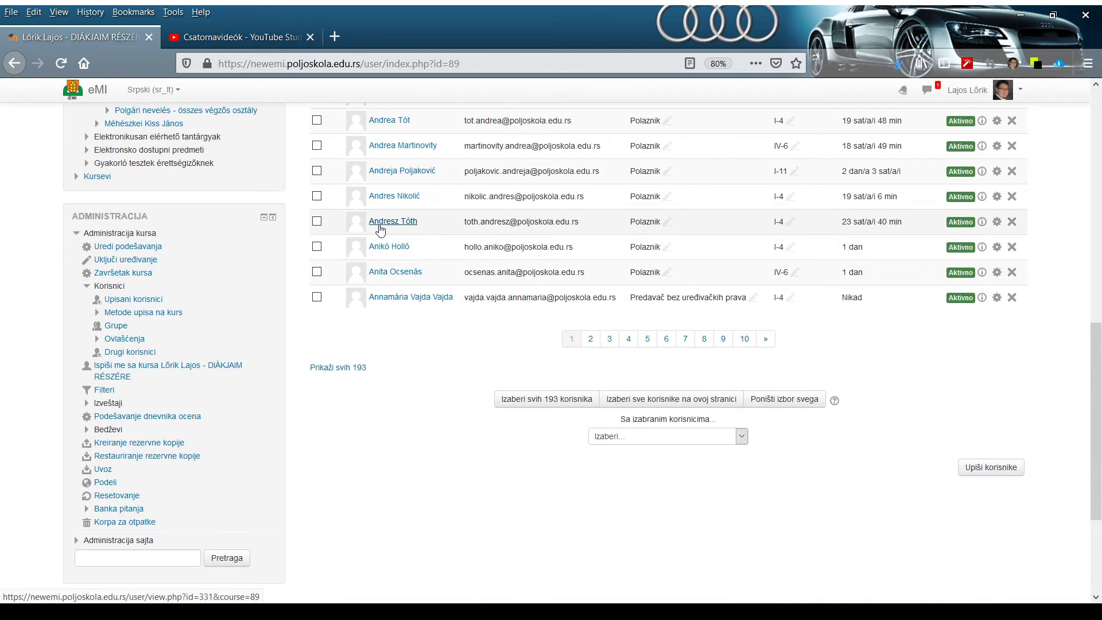
pyautogui.click(116, 326)
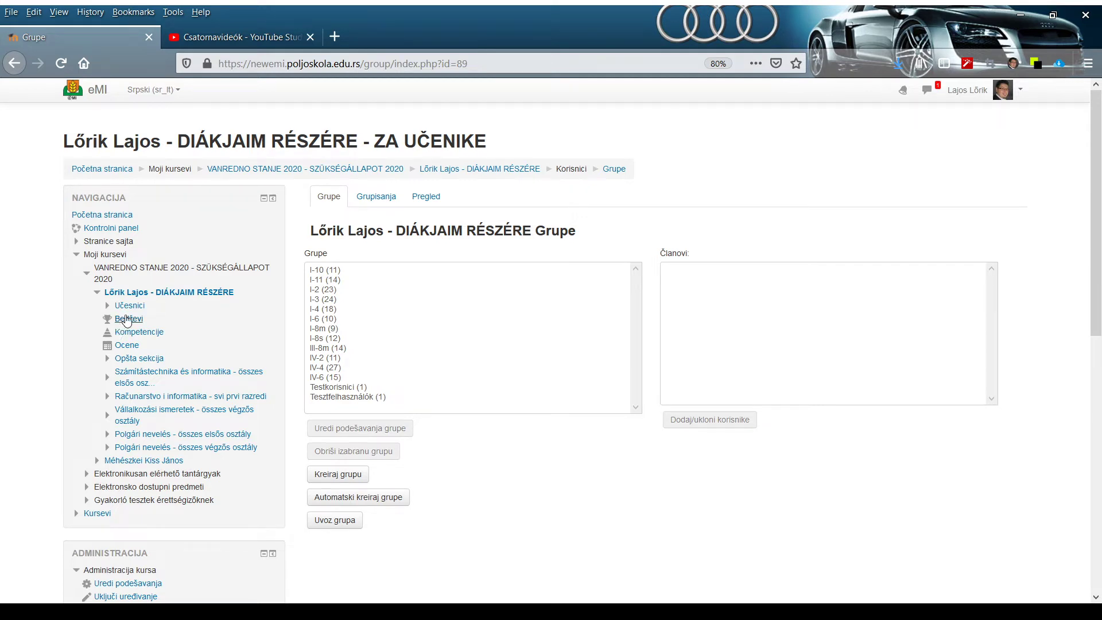
# Add the first enrolled teacher to group III-8m, found by surname, and return to the group list.
pyautogui.click(320, 350)
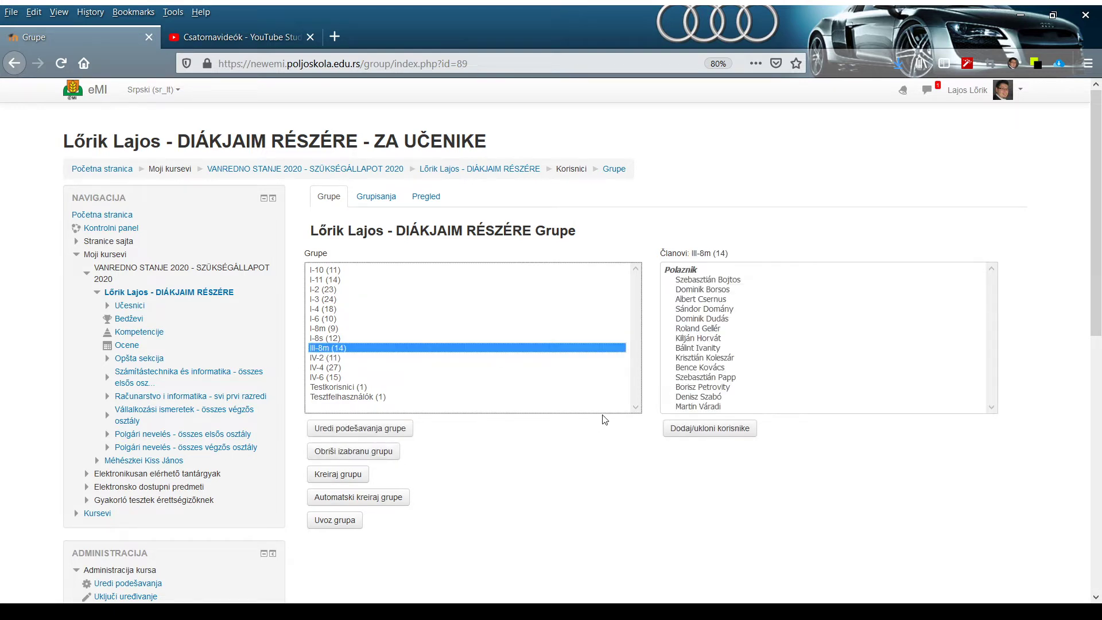
pyautogui.click(700, 434)
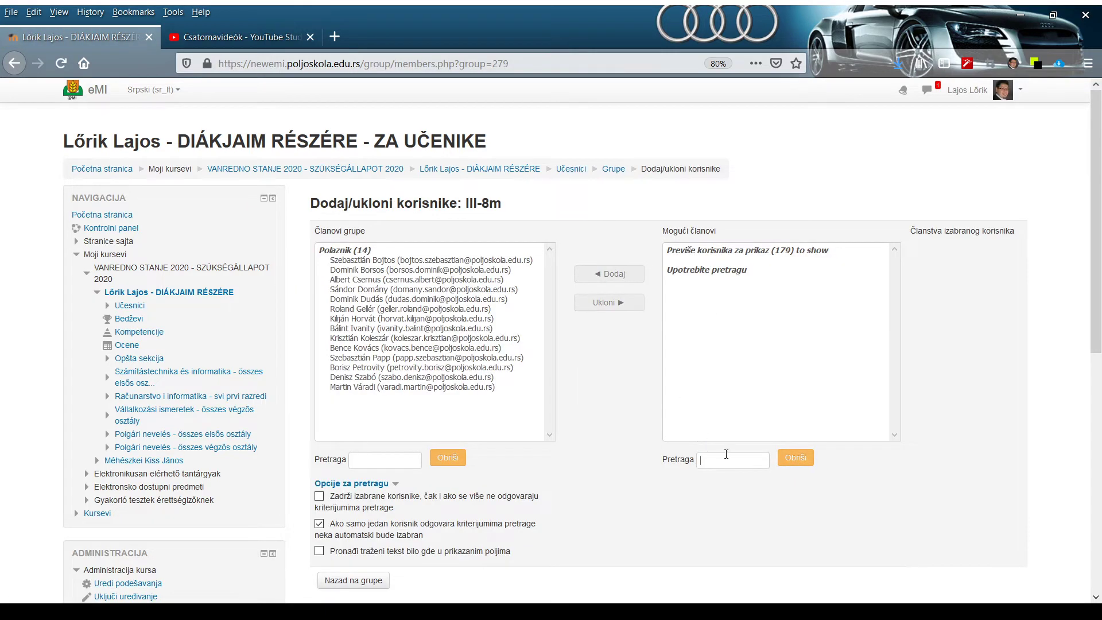
pyautogui.write('pecse')
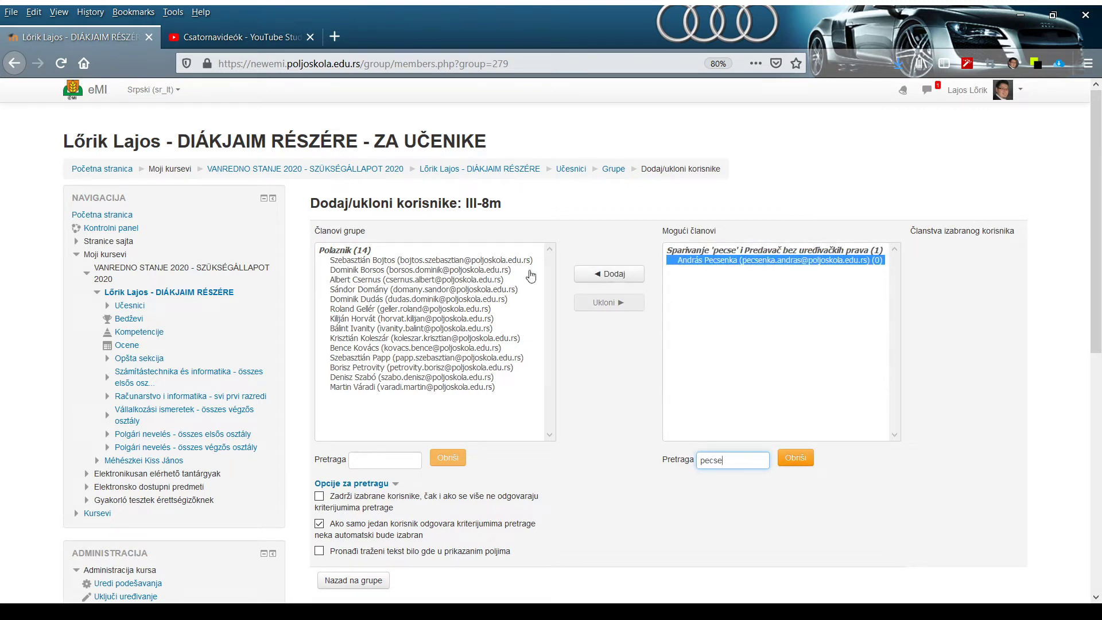
pyautogui.click(607, 275)
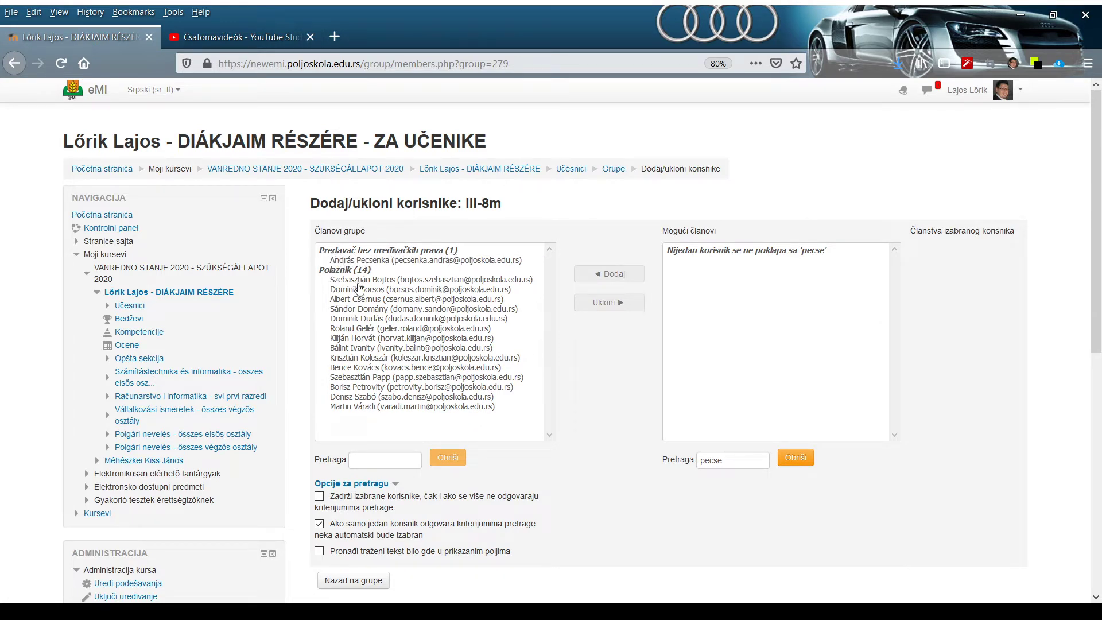
pyautogui.scroll(-1, 679, 411)
pyautogui.scroll(-5, 364, 406)
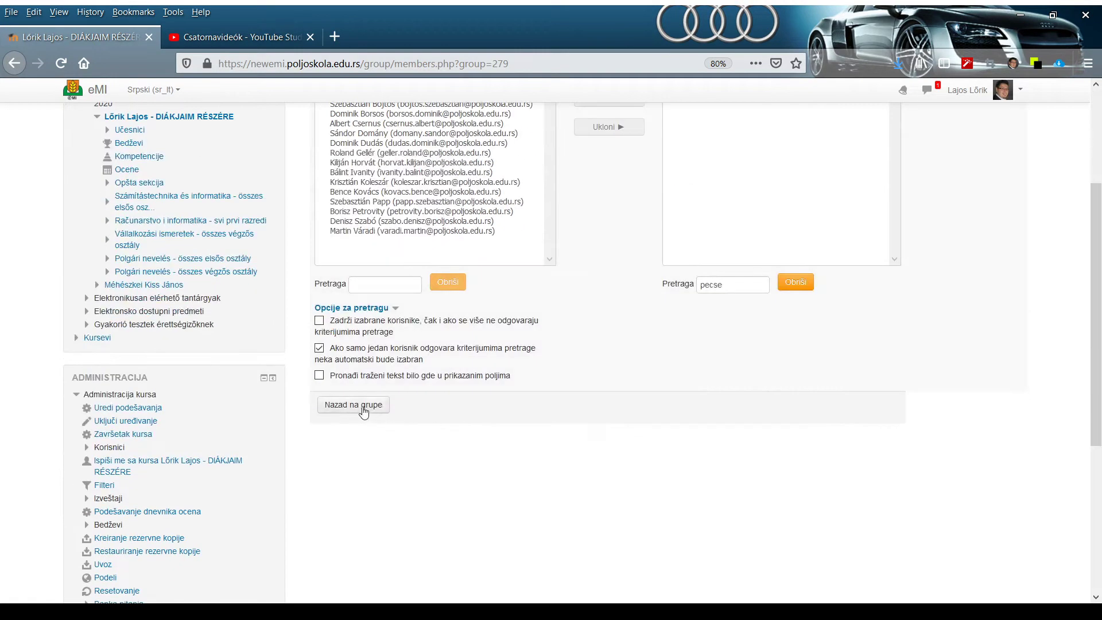
pyautogui.click(364, 407)
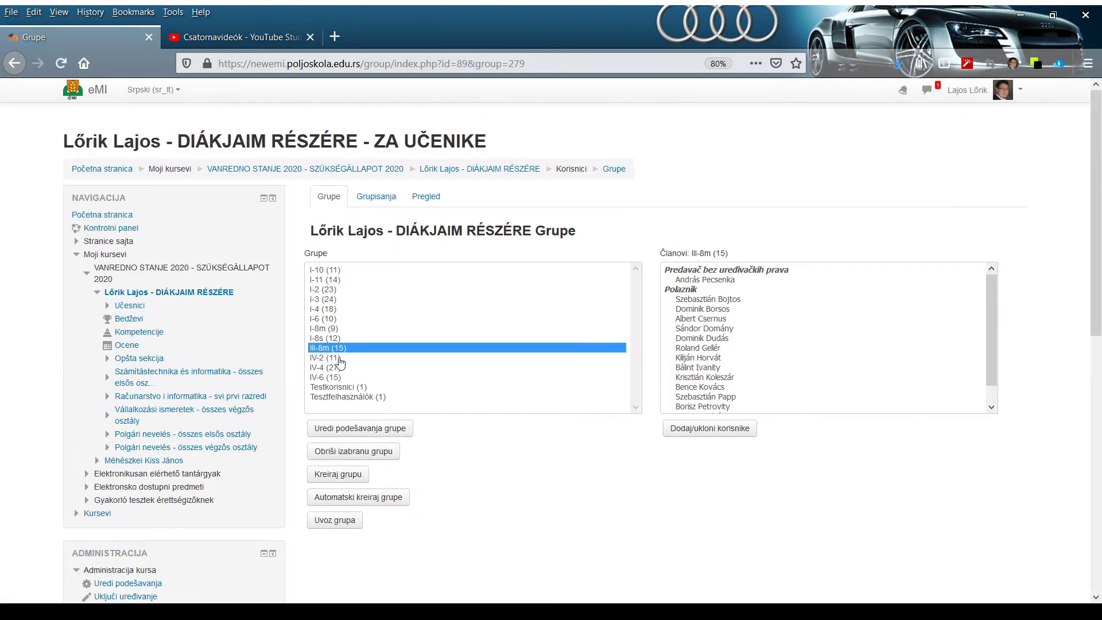
# Add the second enrolled teacher to group IV-2, found by surname, and return to the group list.
pyautogui.click(339, 357)
pyautogui.click(706, 434)
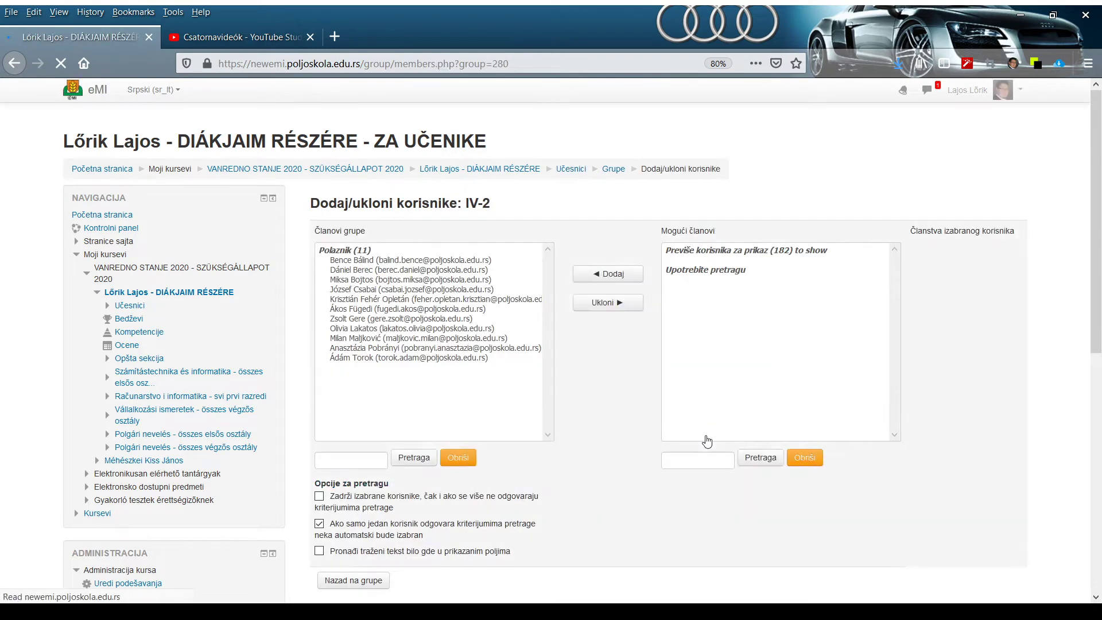
pyautogui.click(718, 461)
pyautogui.write('farag')
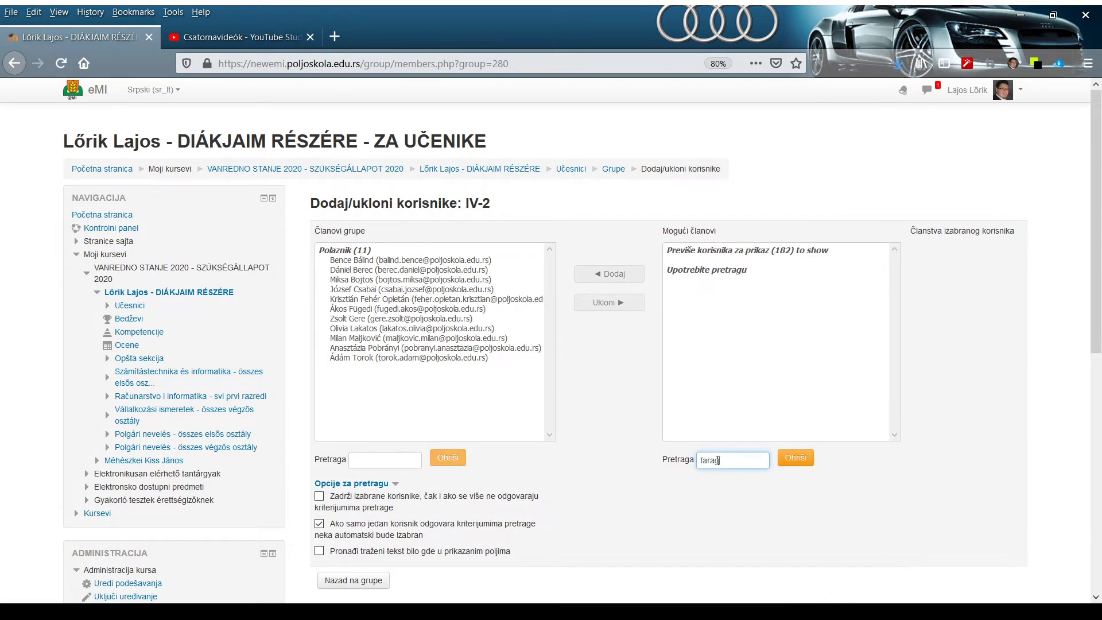
pyautogui.click(626, 278)
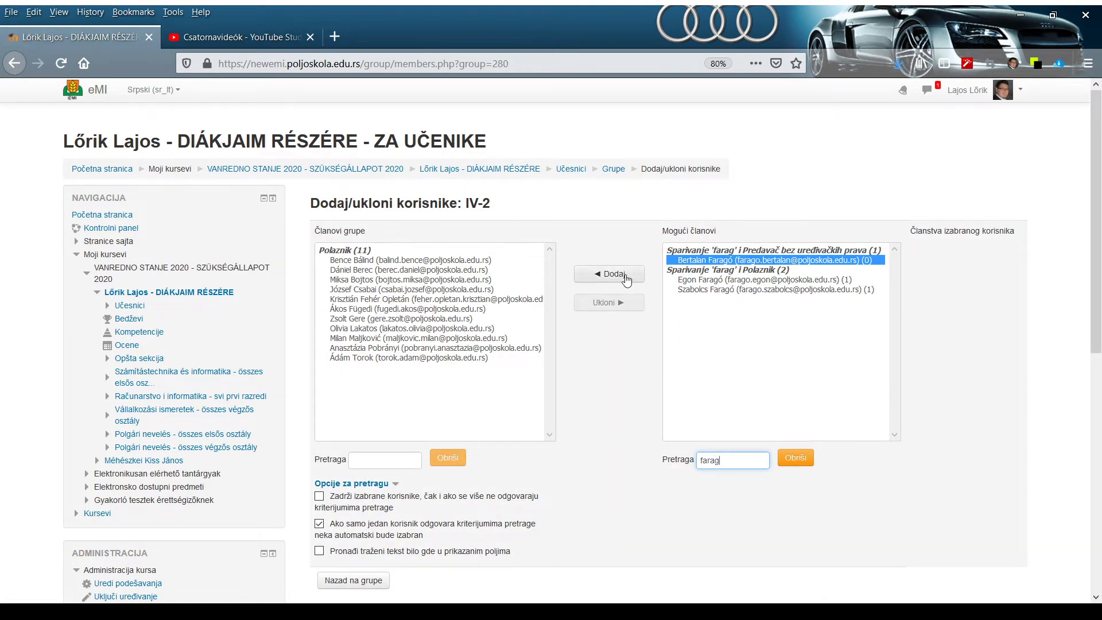
pyautogui.scroll(-5, 402, 402)
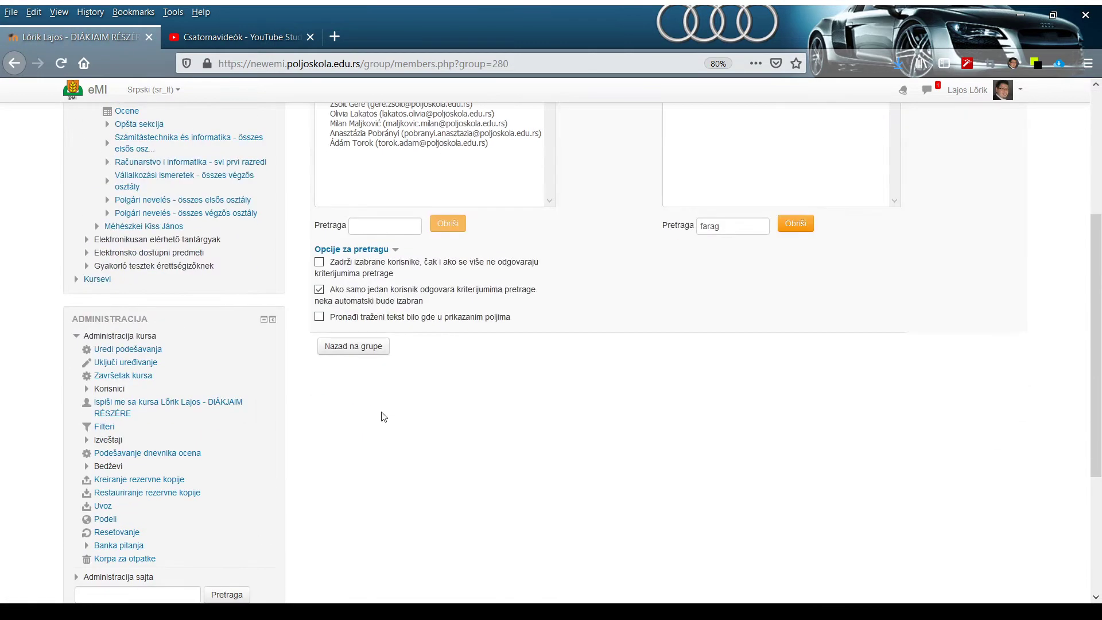
pyautogui.click(362, 347)
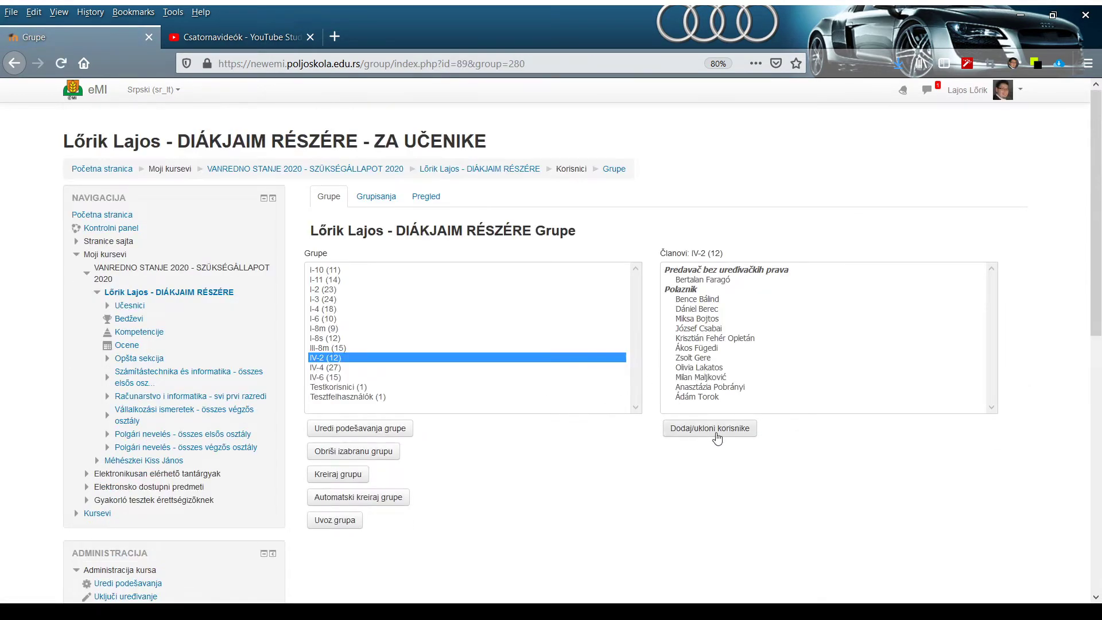
# Add the third enrolled teacher to group IV-4, found by surname, and return to the group list.
pyautogui.click(347, 369)
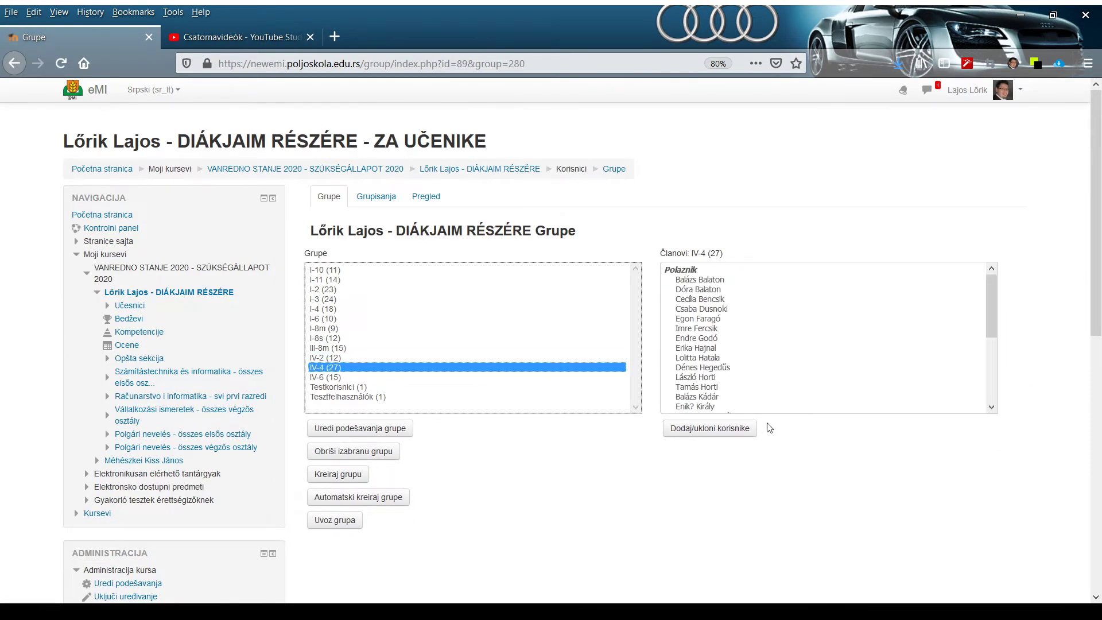
pyautogui.click(744, 437)
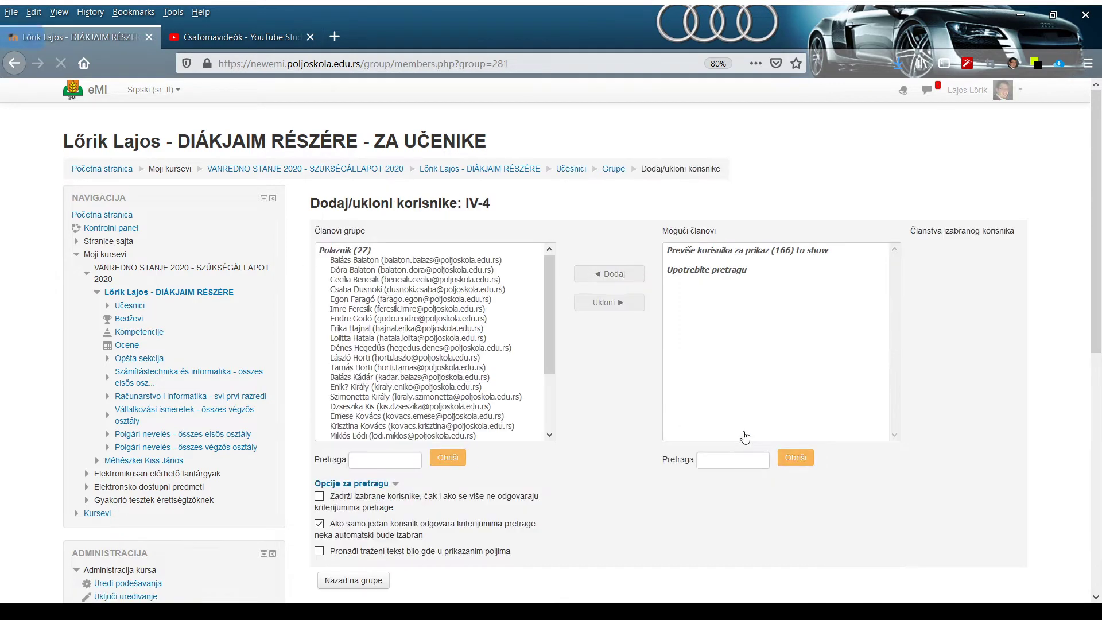
pyautogui.click(732, 461)
pyautogui.write('vajda')
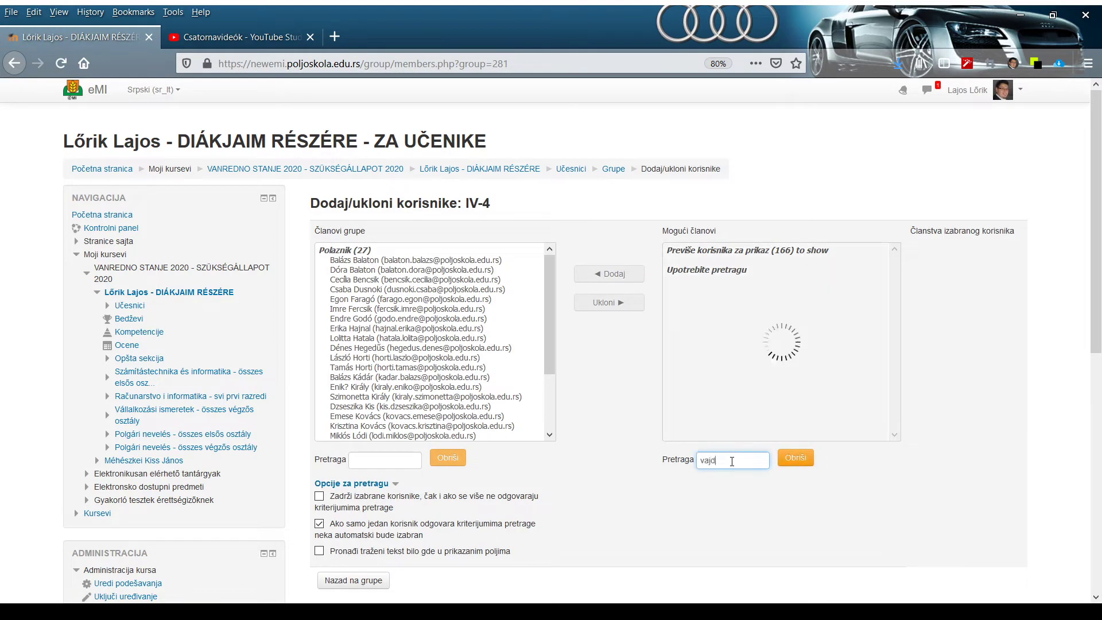
pyautogui.click(617, 279)
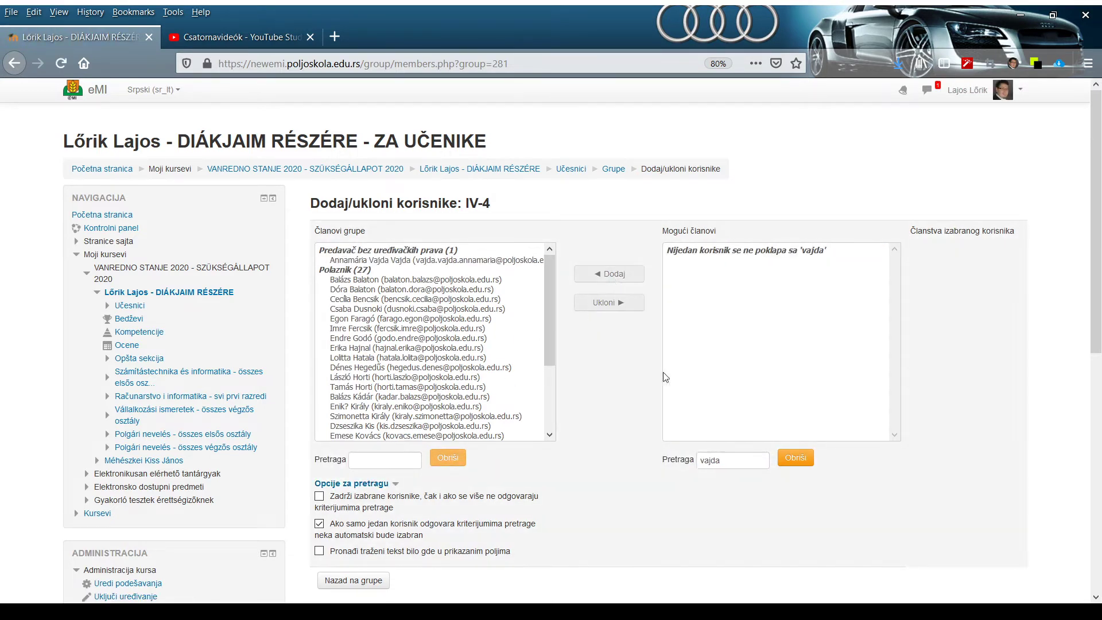
pyautogui.click(360, 581)
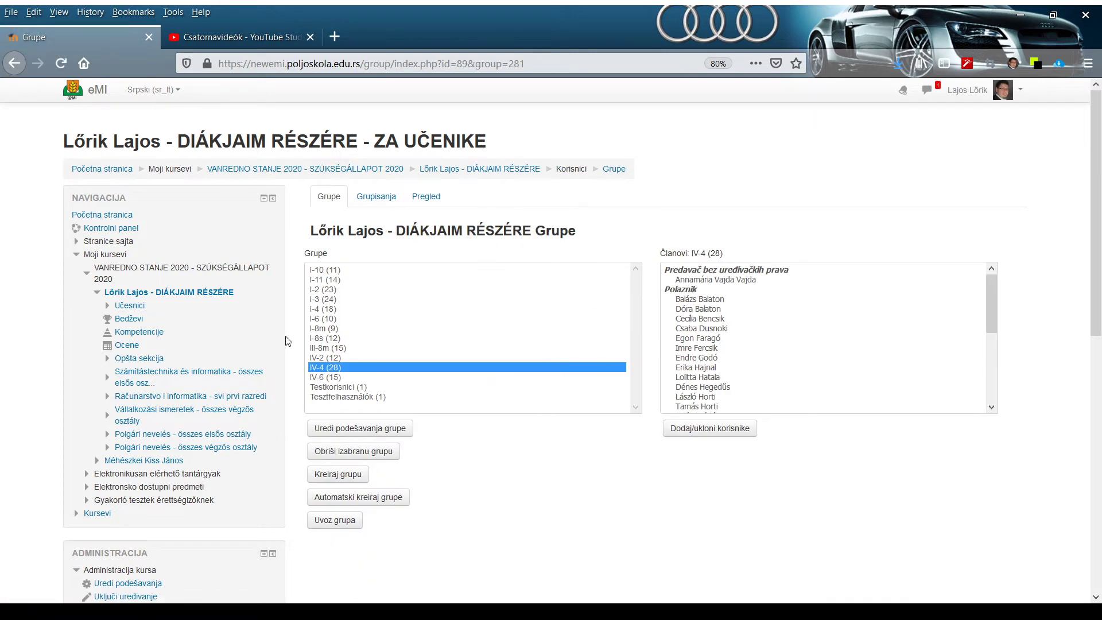
# Add the fourth enrolled teacher to group IV-6, found by surname, and return to the group list.
pyautogui.click(337, 378)
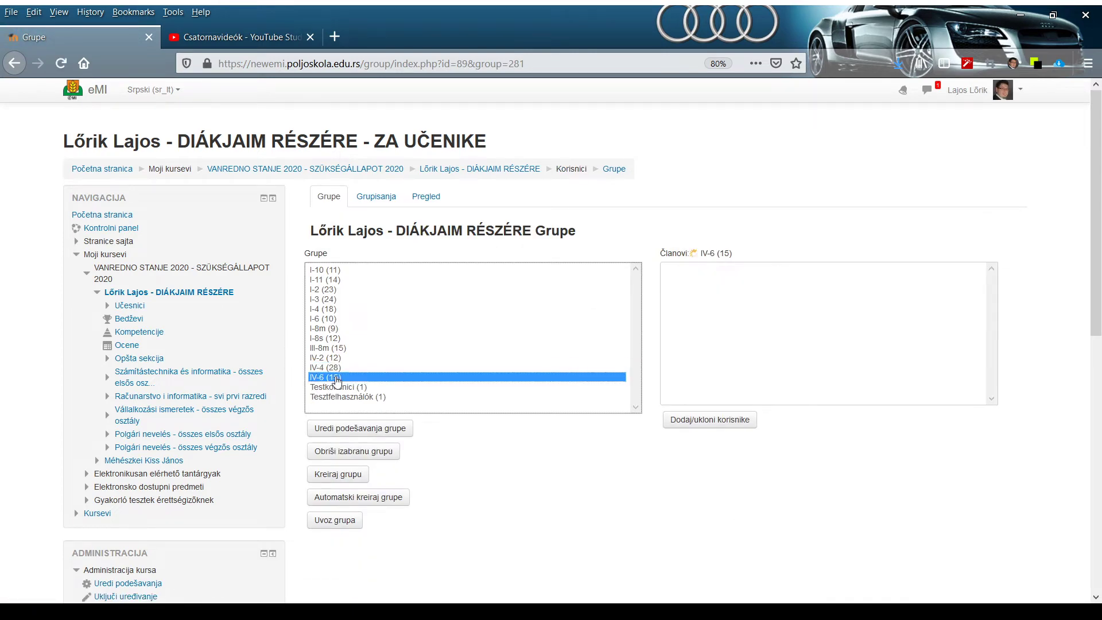
pyautogui.click(717, 429)
pyautogui.click(733, 463)
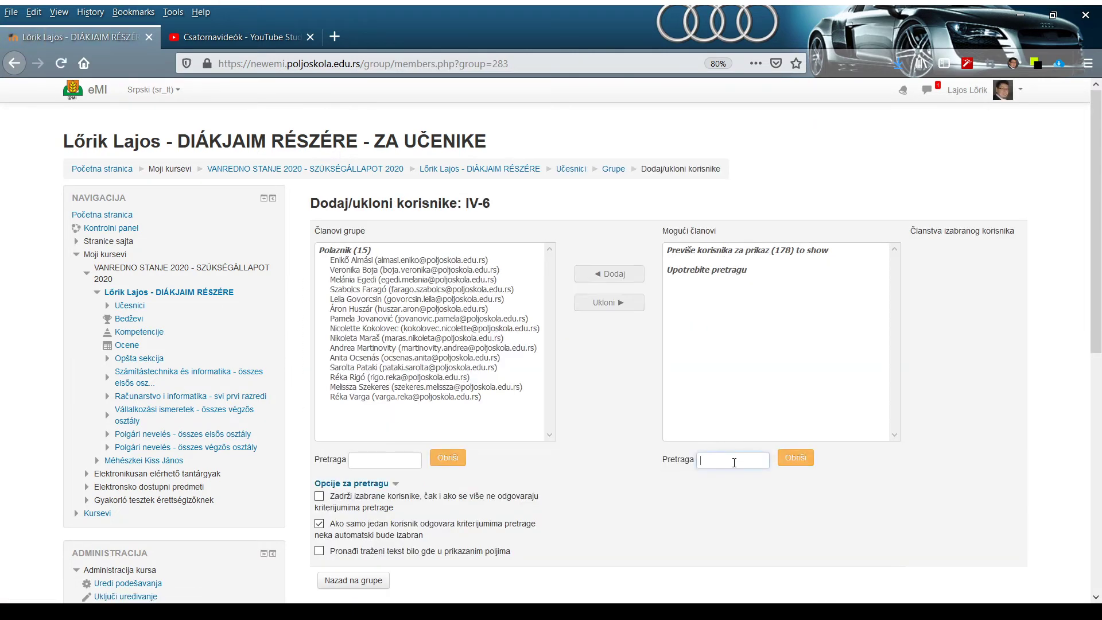
pyautogui.write('lovra')
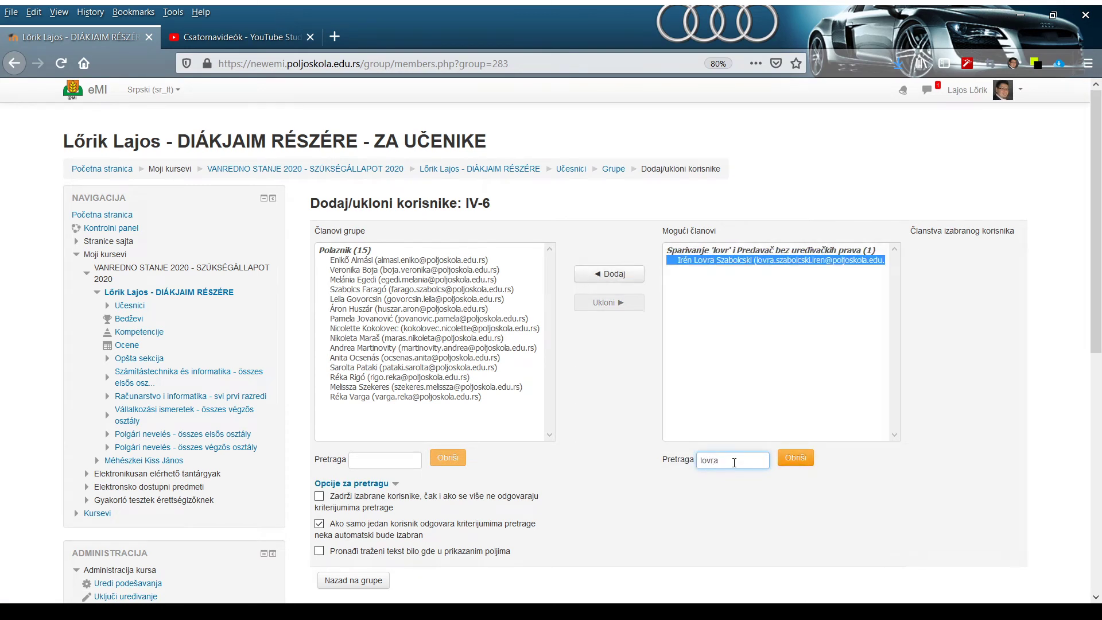
pyautogui.click(593, 280)
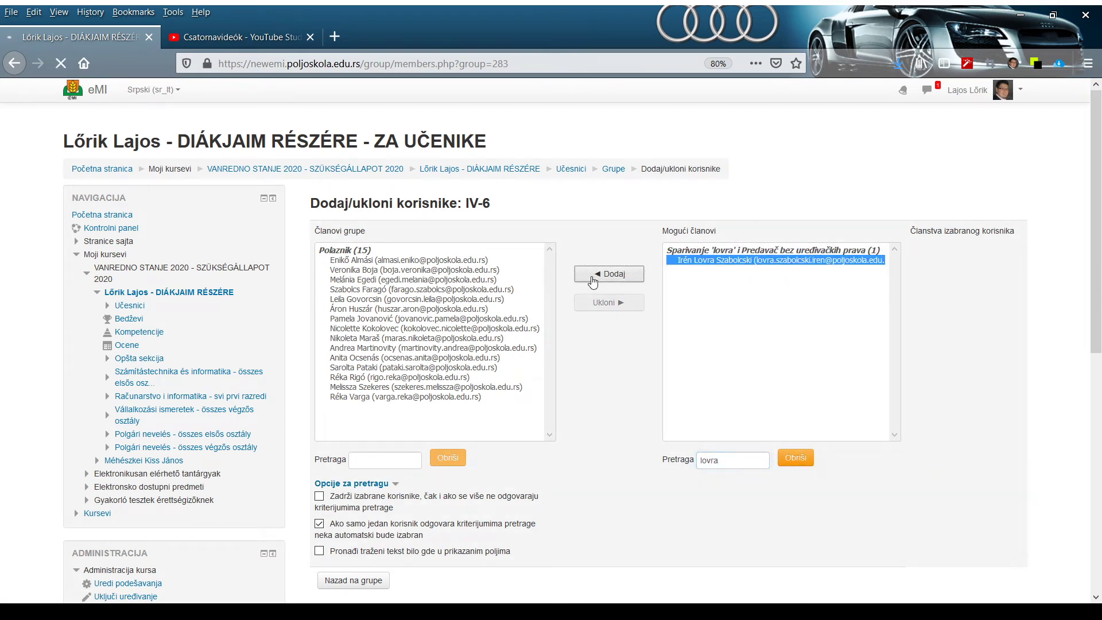
pyautogui.scroll(-2, 336, 476)
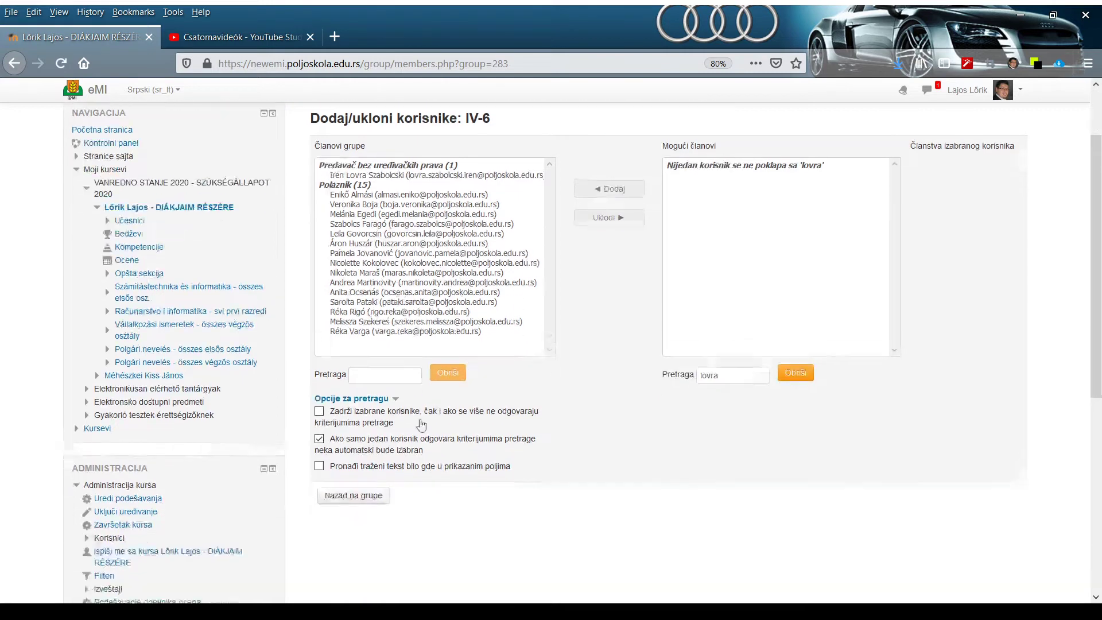
pyautogui.click(335, 470)
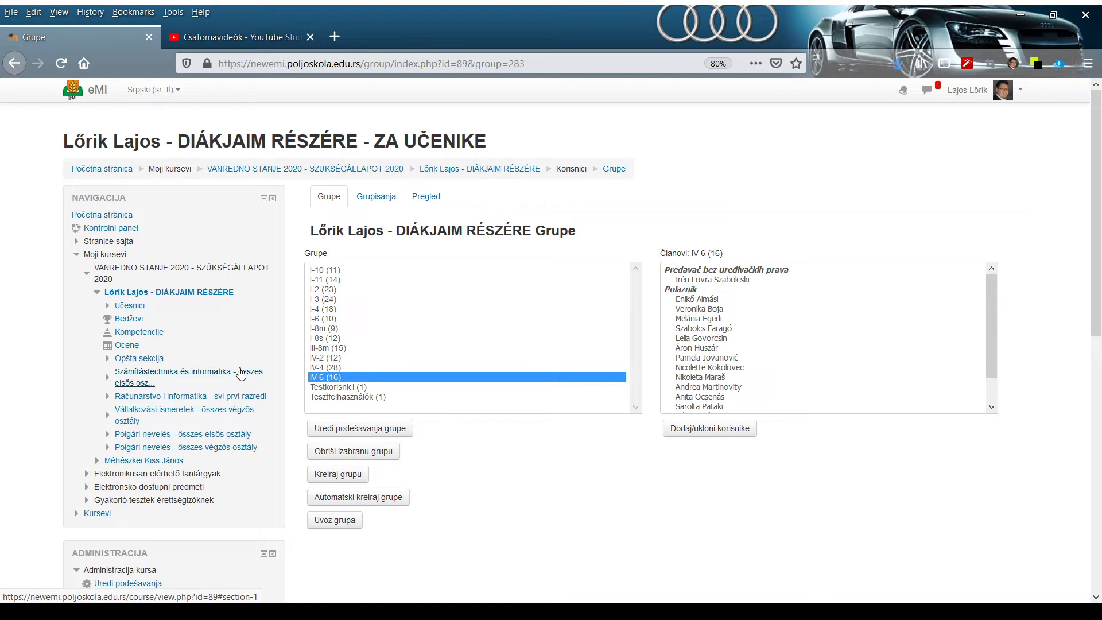
# Return to the site's home page and open the site-wide user list, Pregled spiska korisnika, in the site administration.
pyautogui.click(118, 171)
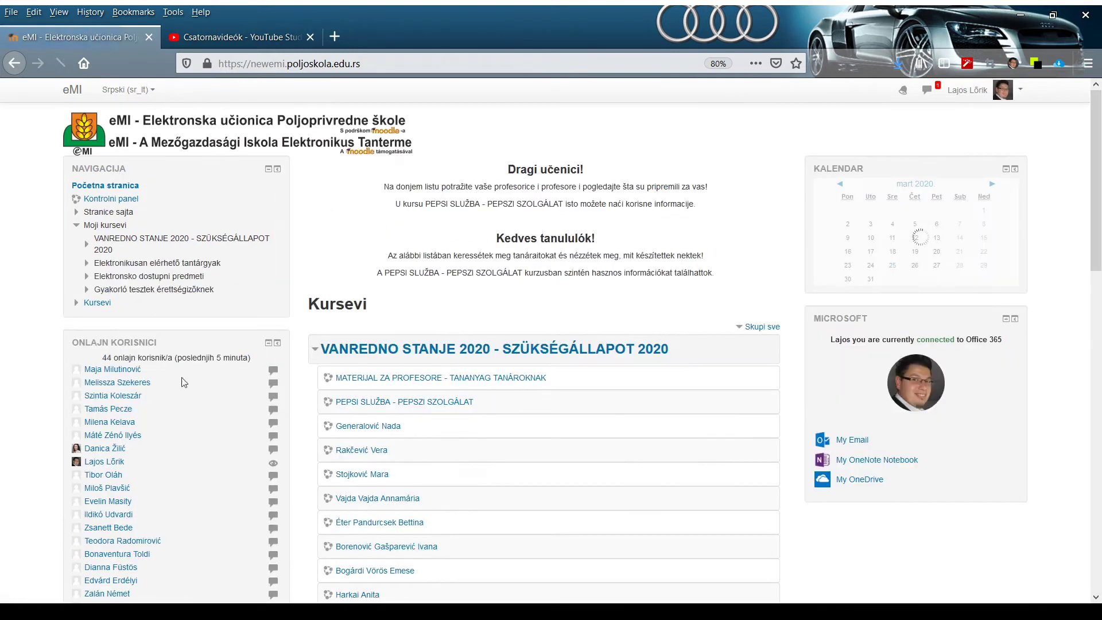
pyautogui.scroll(-20, 195, 468)
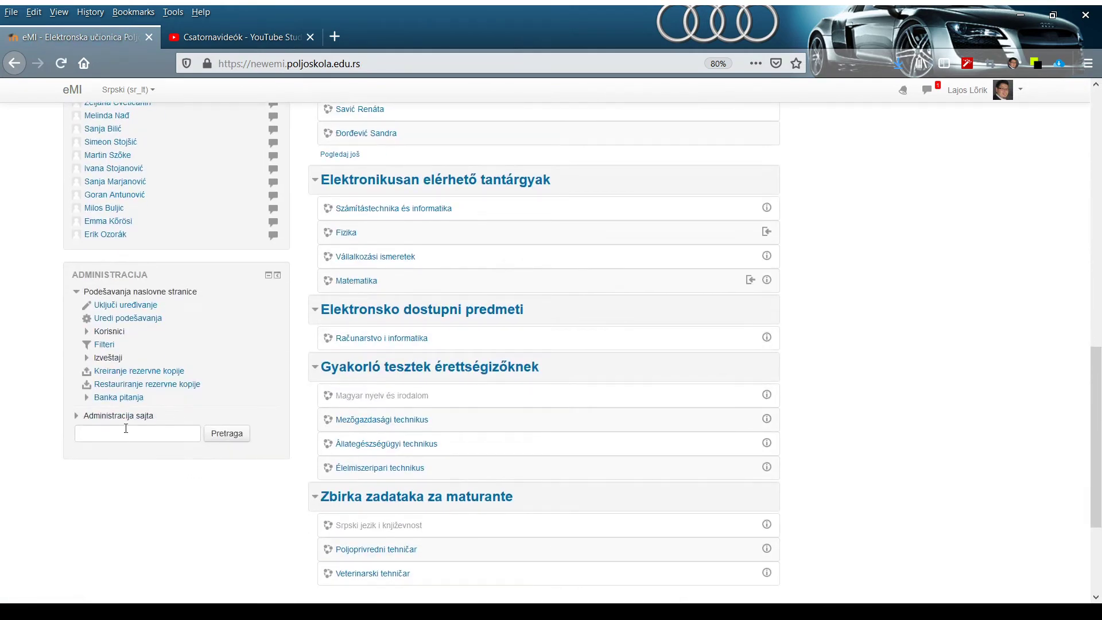
pyautogui.click(133, 418)
pyautogui.scroll(-1, 135, 424)
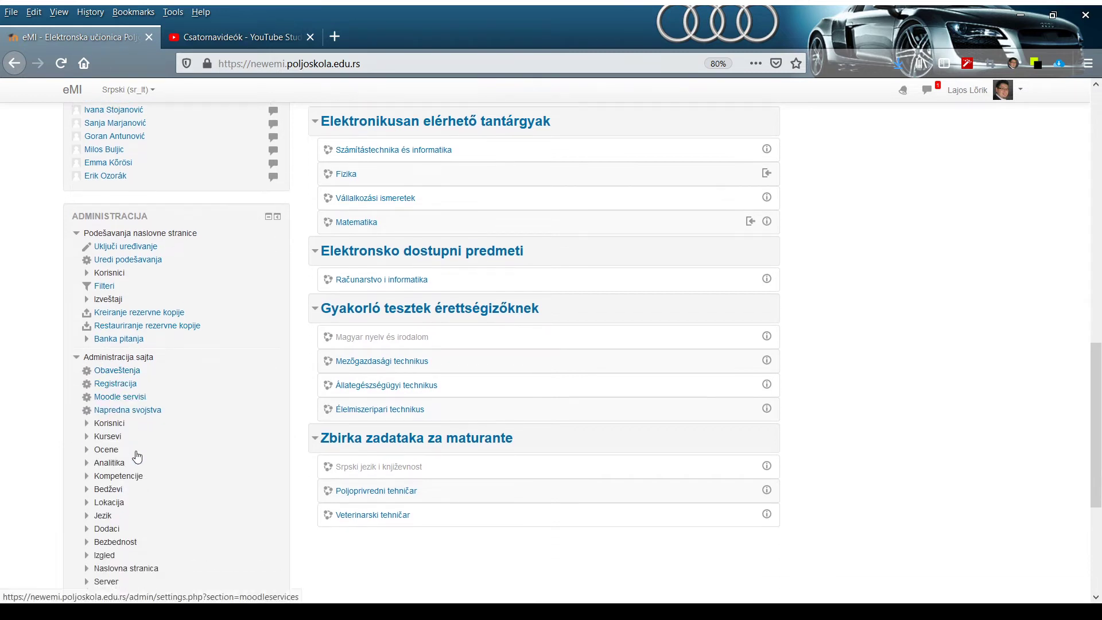
pyautogui.scroll(-1, 152, 453)
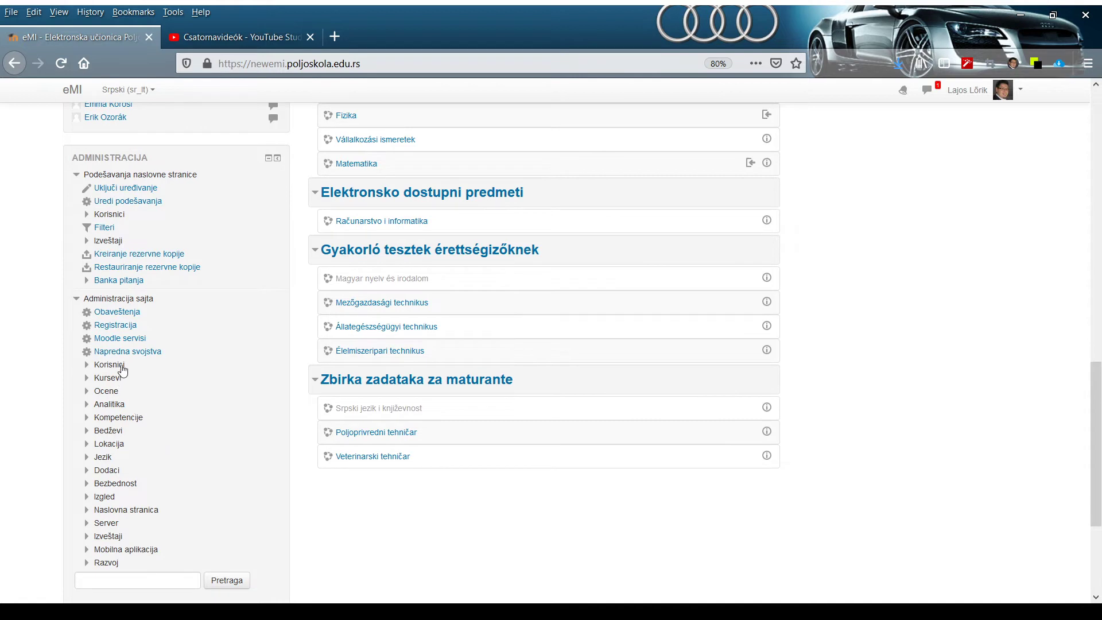
pyautogui.click(117, 366)
pyautogui.click(118, 378)
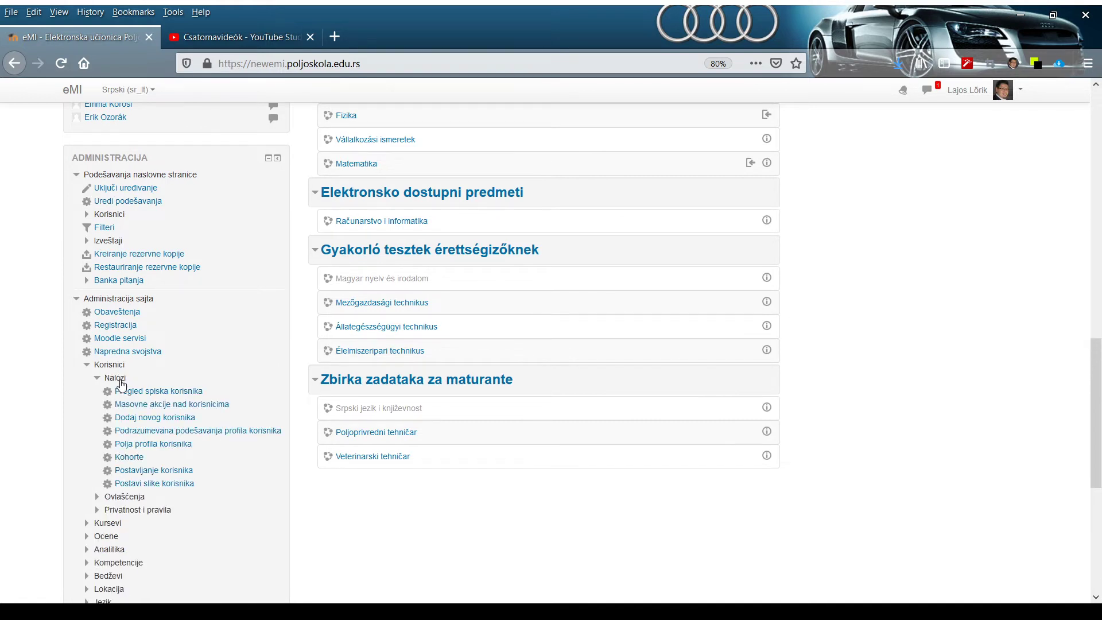
pyautogui.click(171, 391)
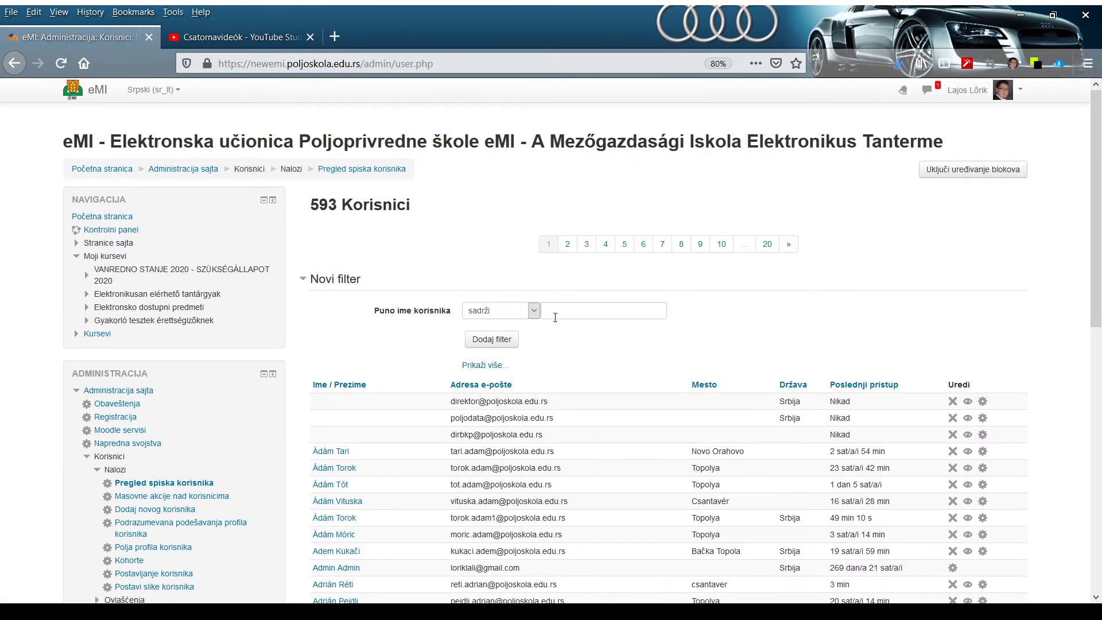
pyautogui.click(555, 317)
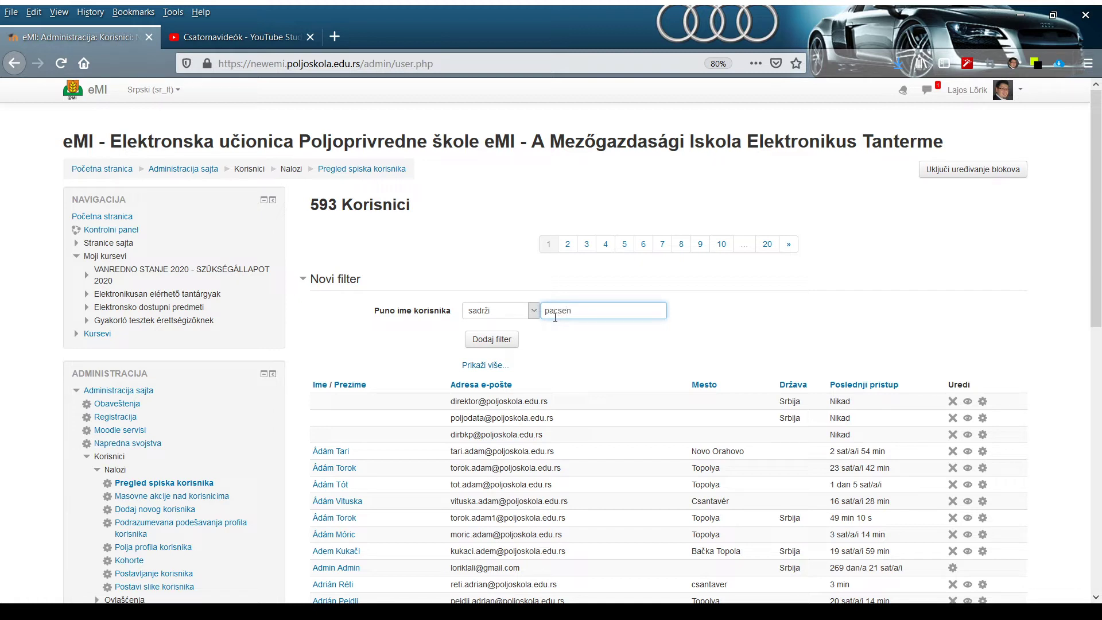
pyautogui.press('Return')
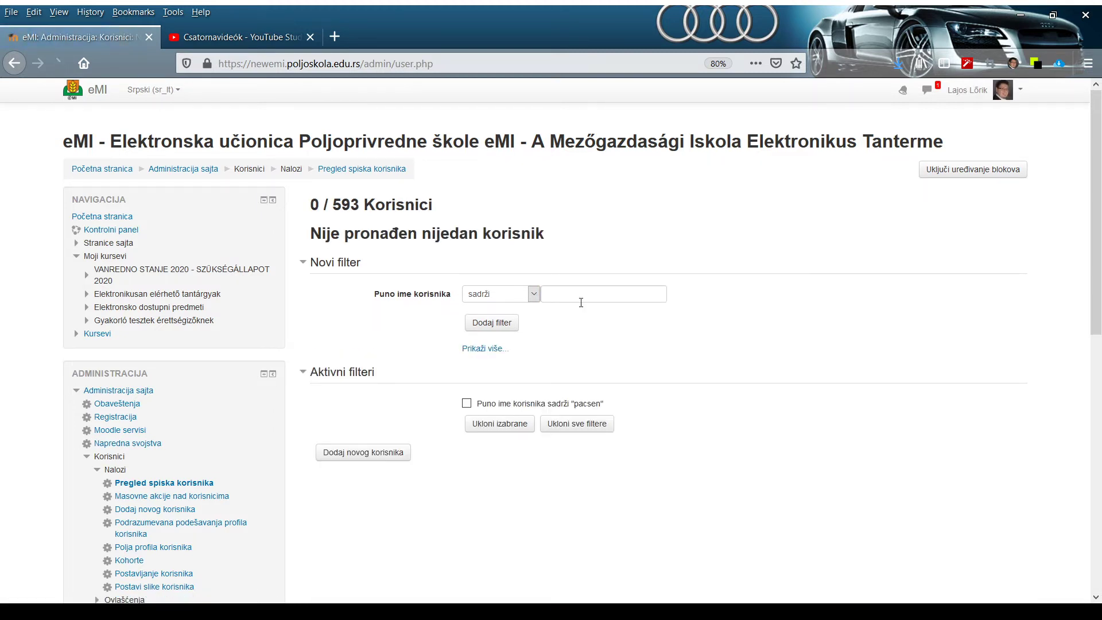
pyautogui.click(560, 425)
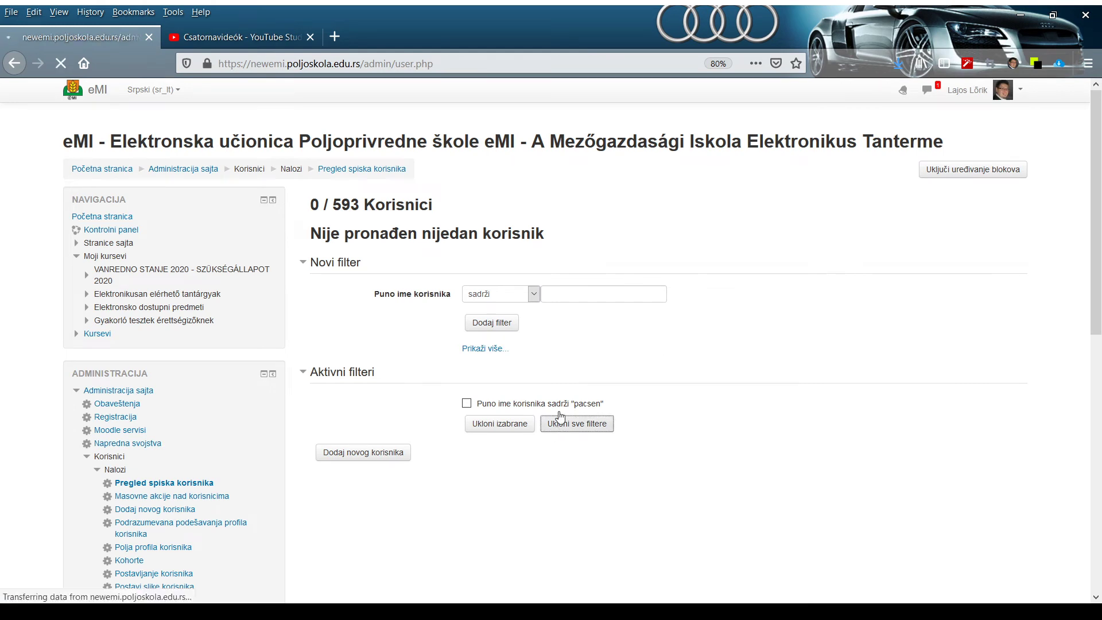
# Filter the user list by the surname of the teacher assigned to group III-8m and open that teacher's profile.
pyautogui.click(594, 310)
pyautogui.write('pecsenka')
pyautogui.press('Return')
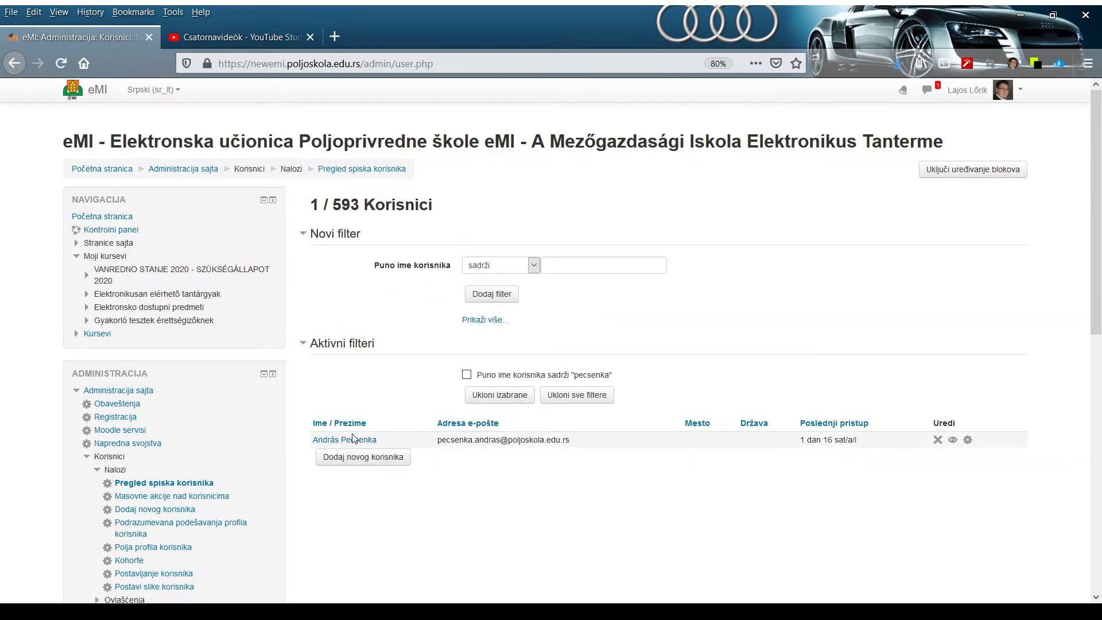
pyautogui.click(351, 442)
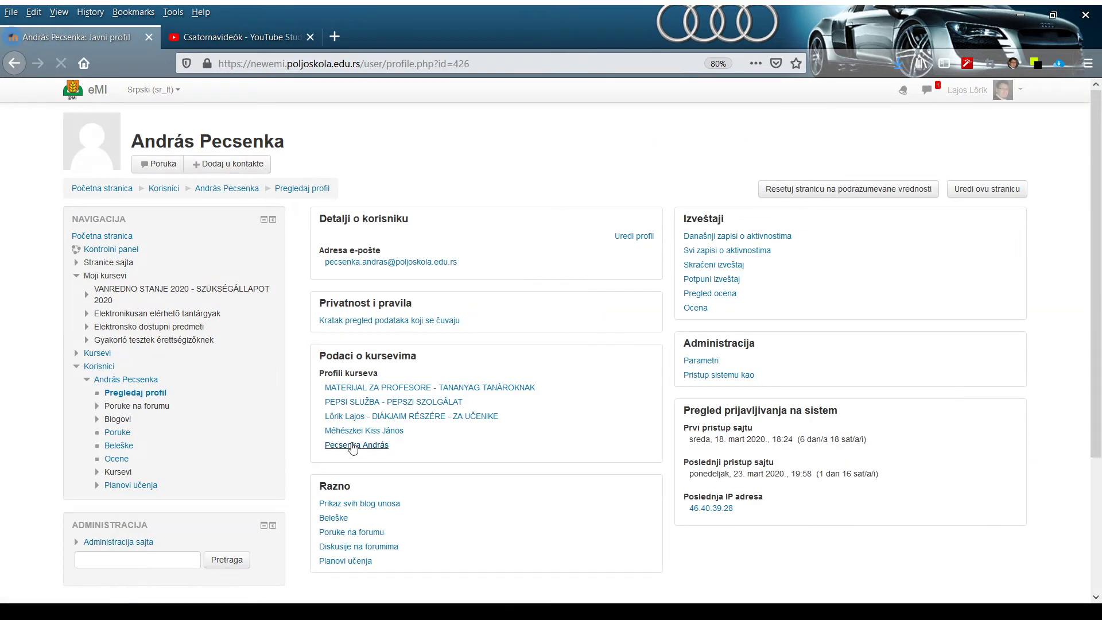
# Log in to the site as this teacher and switch the interface language to Srpski (sr_lt).
pyautogui.click(724, 375)
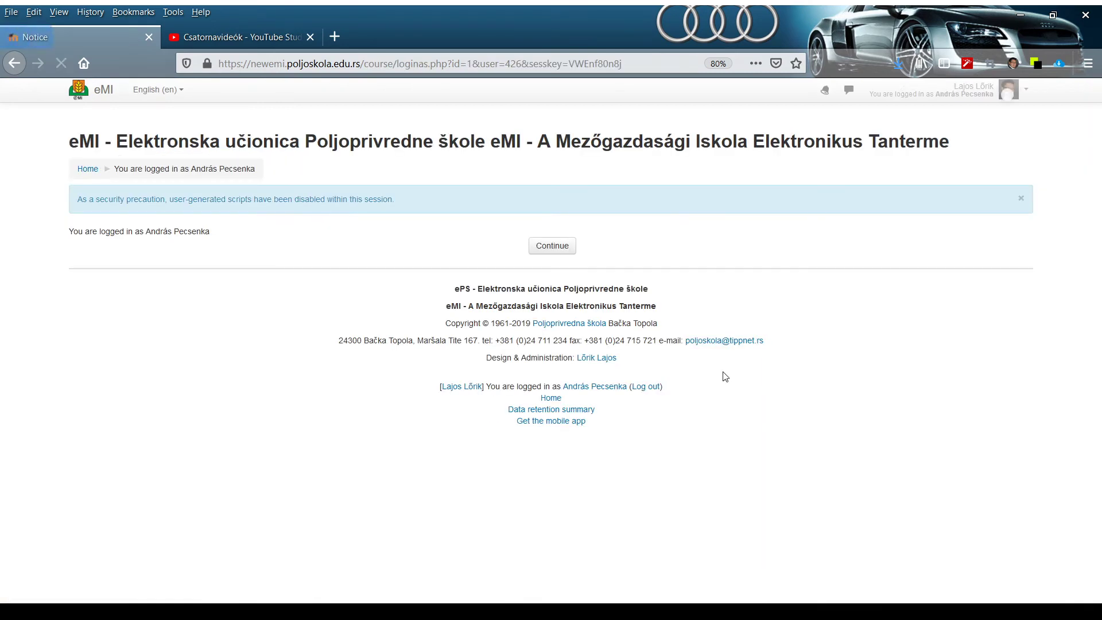
pyautogui.click(551, 247)
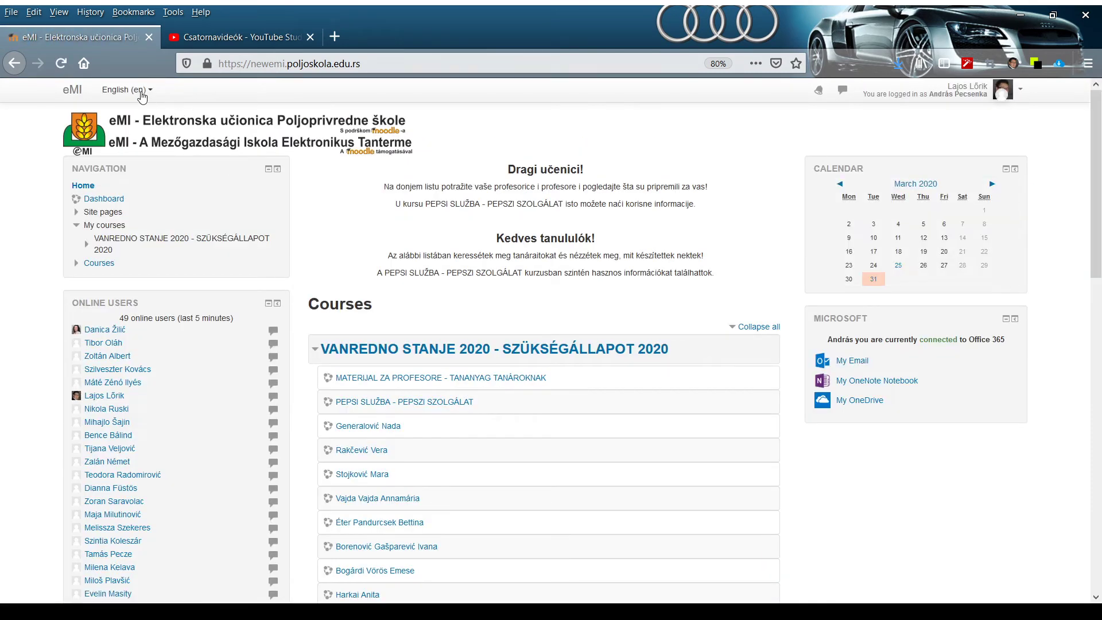
pyautogui.click(133, 91)
pyautogui.click(142, 143)
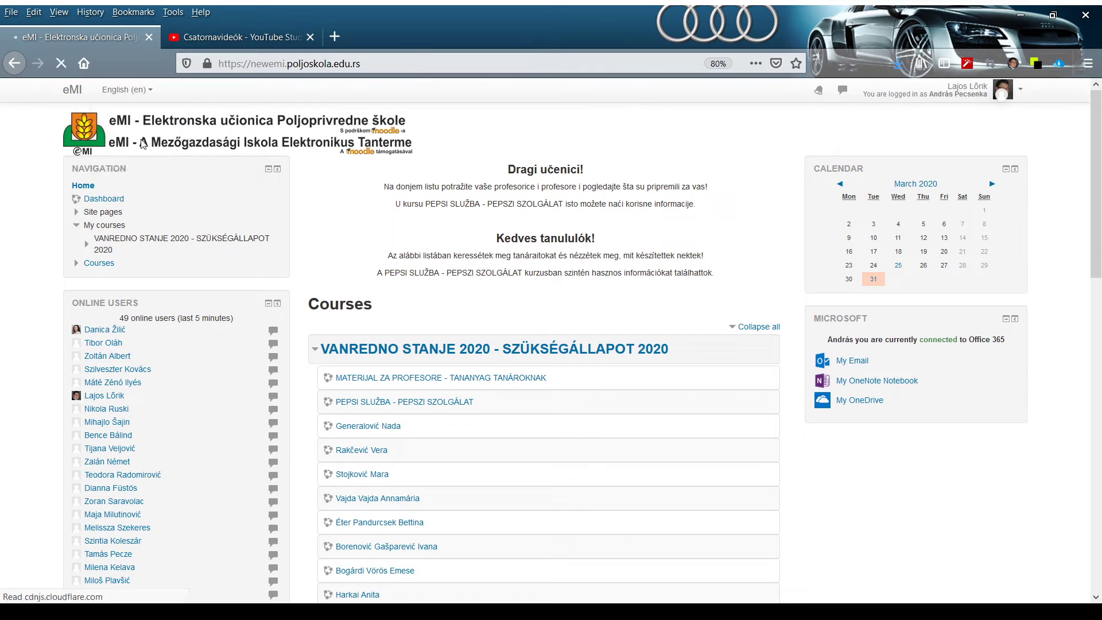
# Show more courses of the VANREDNO STANJE 2020 category and open the course DIÁKJAIM RÉSZÉRE - ZA UČENIKE.
pyautogui.scroll(-1, 319, 272)
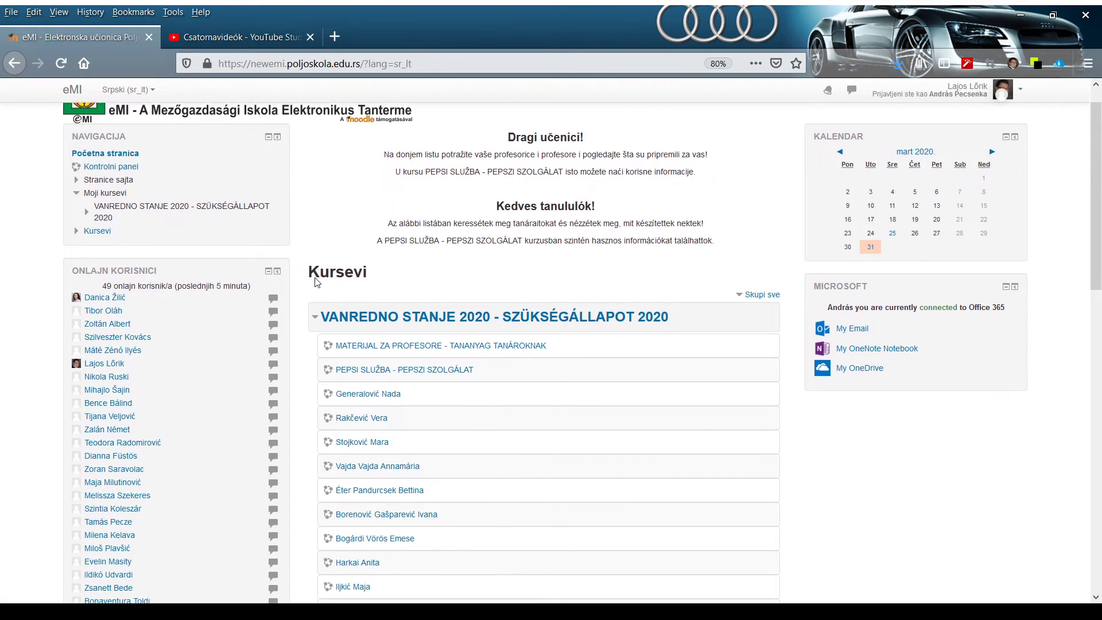
pyautogui.scroll(-5, 491, 369)
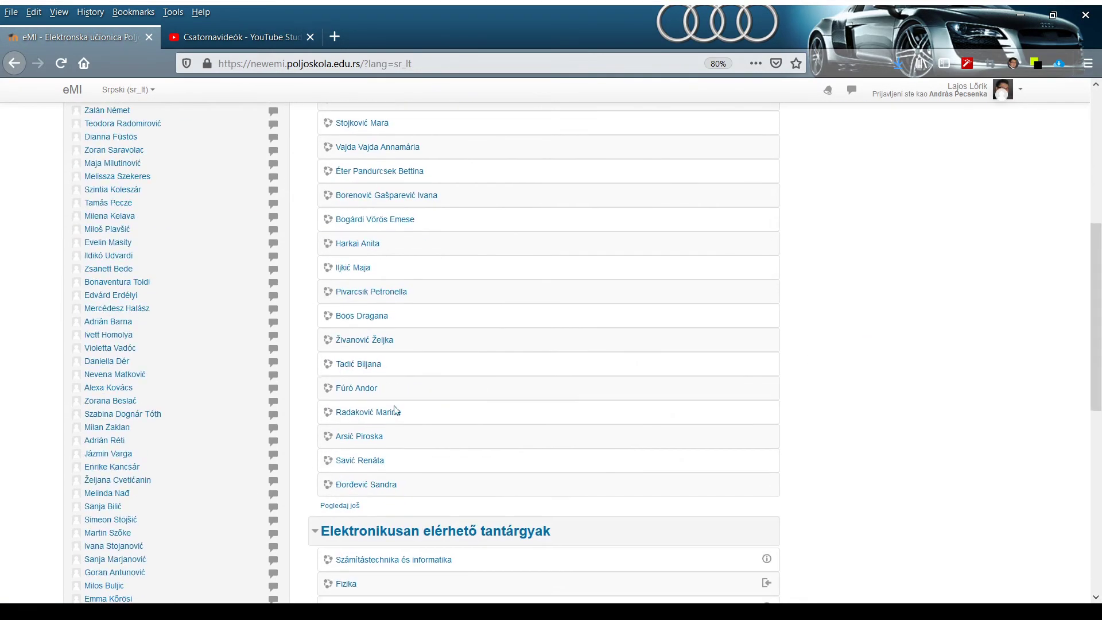
pyautogui.click(340, 506)
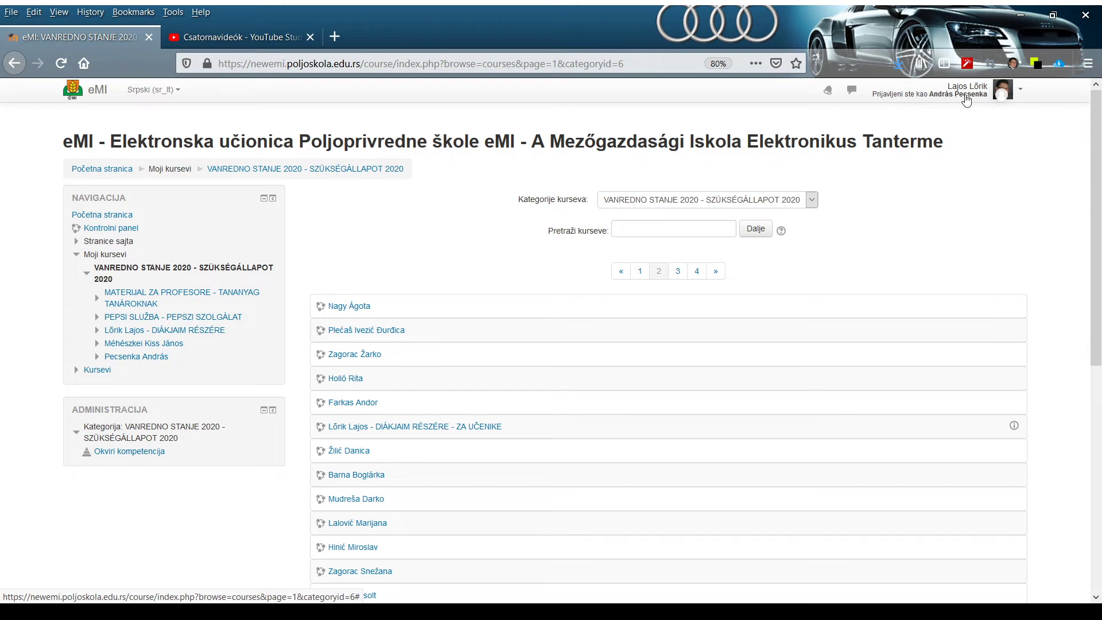
pyautogui.scroll(-2, 469, 258)
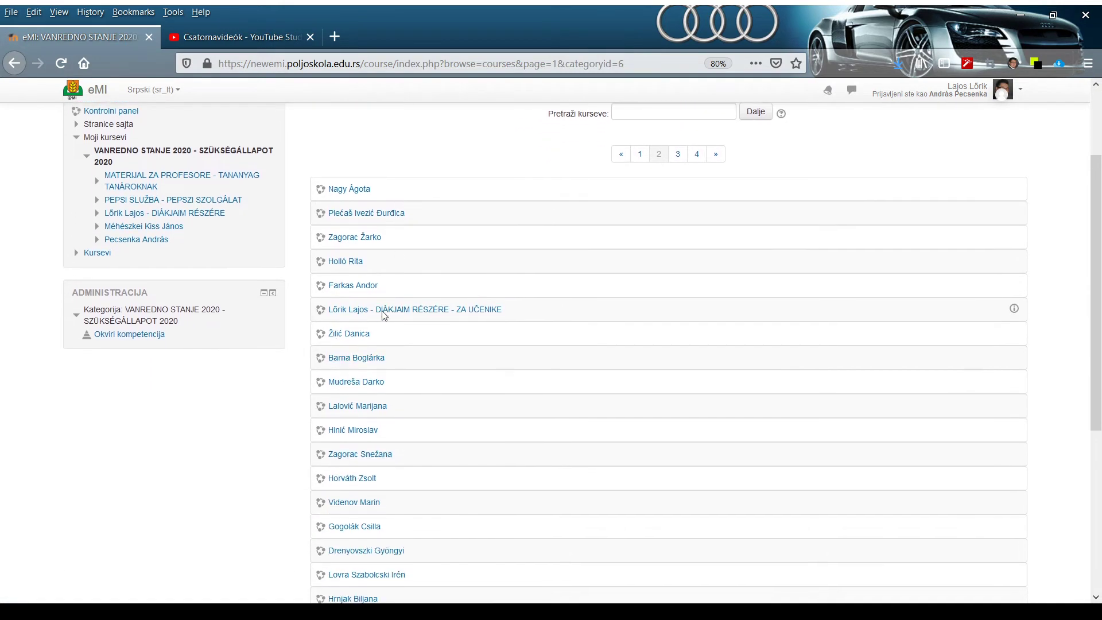
pyautogui.click(398, 310)
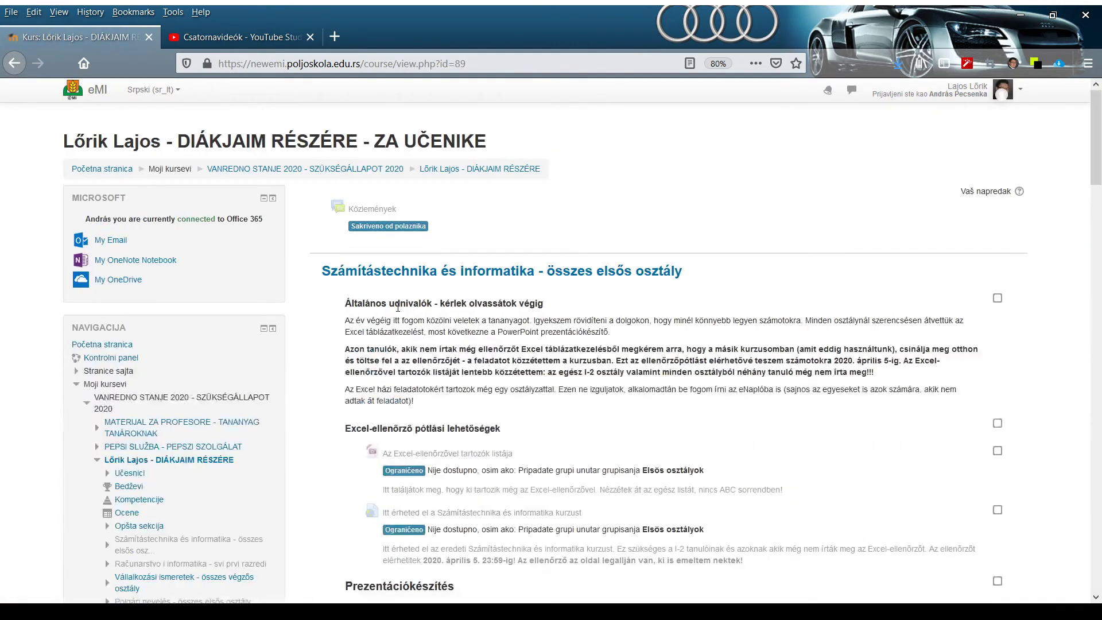
# Review which course activities this teacher can access, and check the members and groups shown in the participants list.
pyautogui.scroll(-3, 584, 299)
pyautogui.scroll(-5, 584, 299)
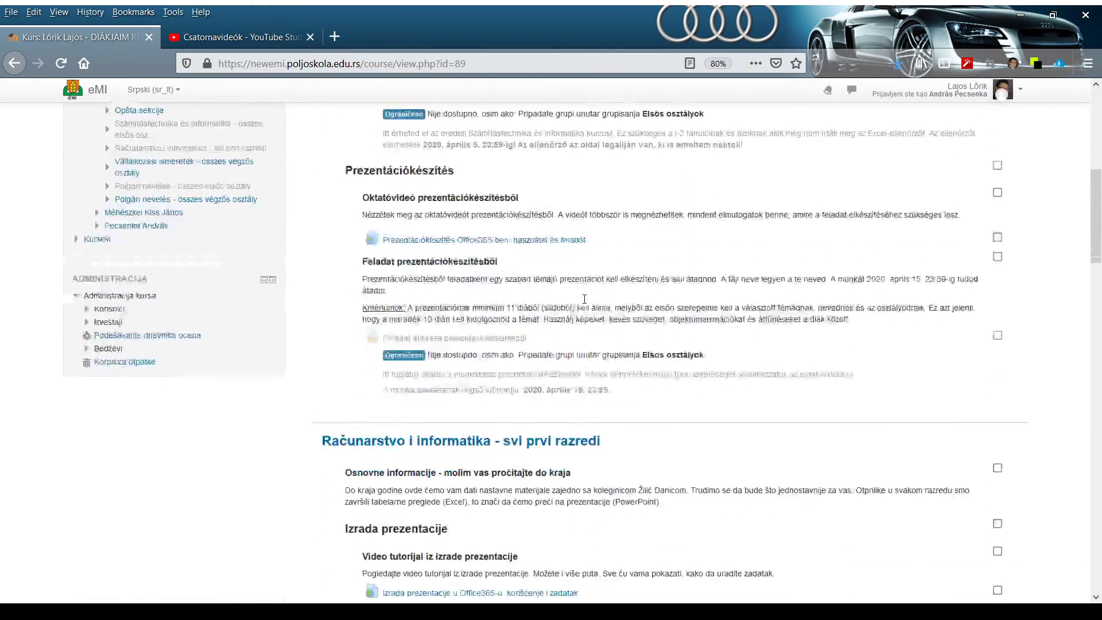
pyautogui.scroll(2, 567, 313)
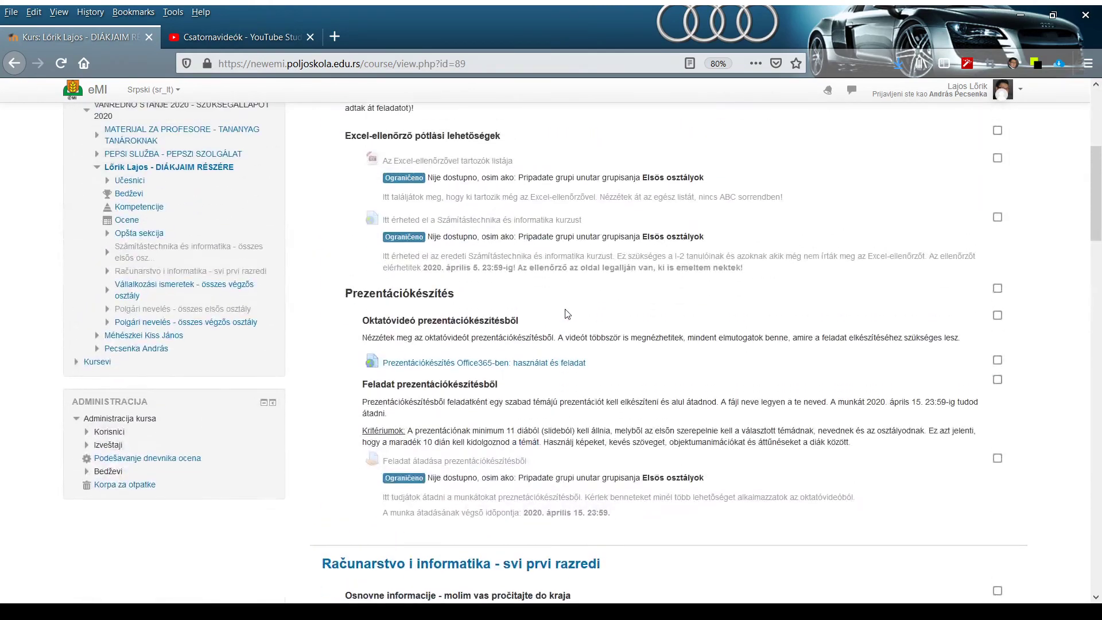
pyautogui.scroll(-1, 567, 313)
pyautogui.scroll(3, 228, 285)
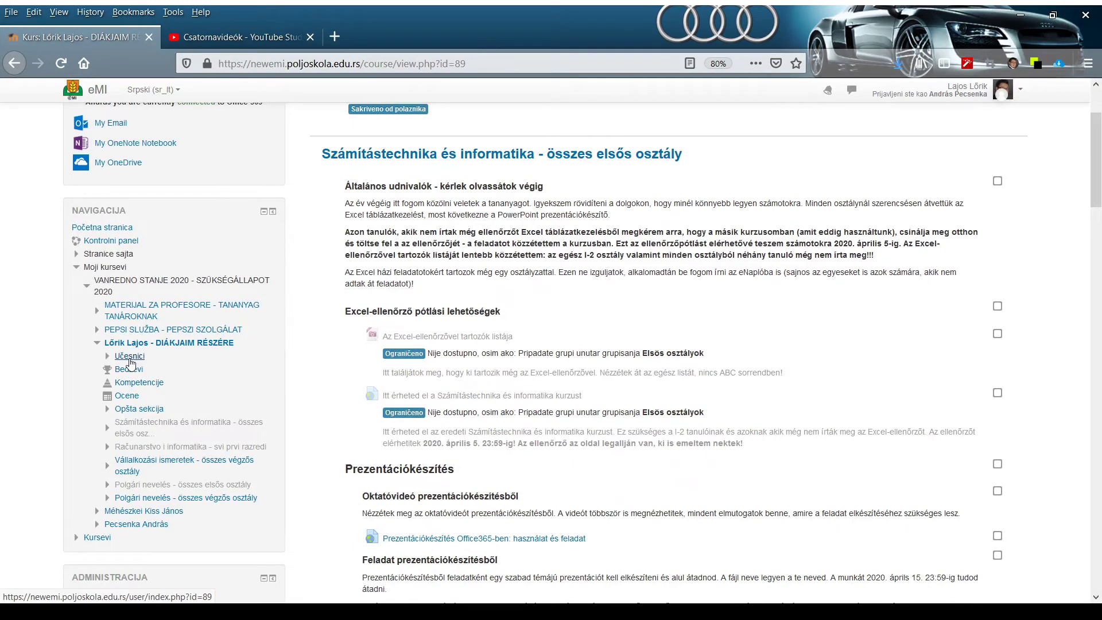
pyautogui.click(129, 358)
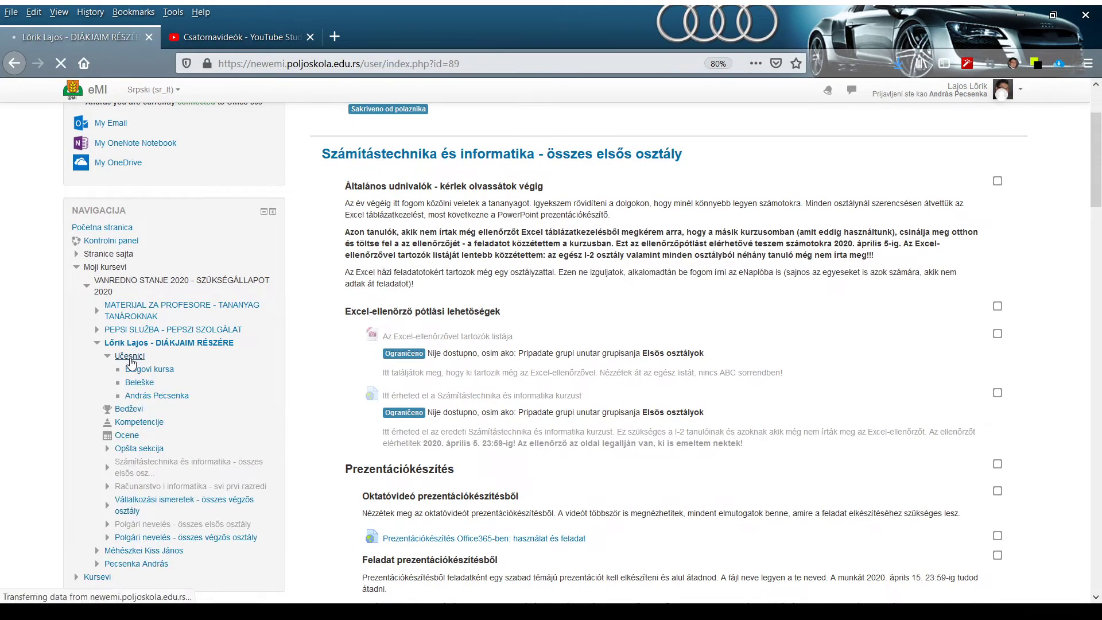
pyautogui.scroll(-5, 584, 272)
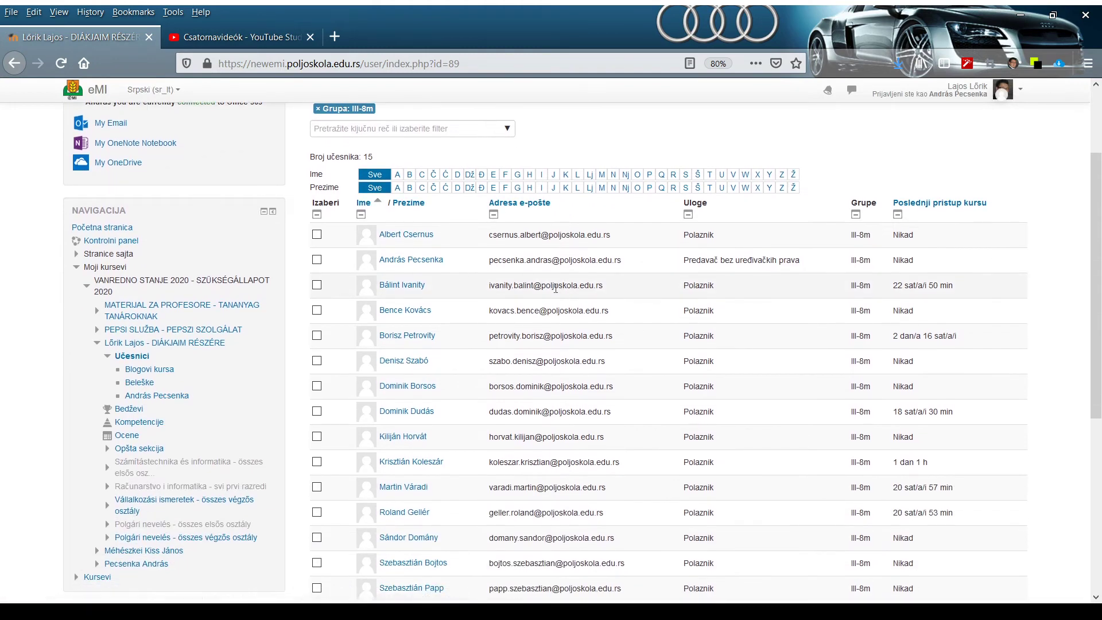
# Check the roles and last course access of the group III-8m members in the participants list.
pyautogui.scroll(4, 556, 382)
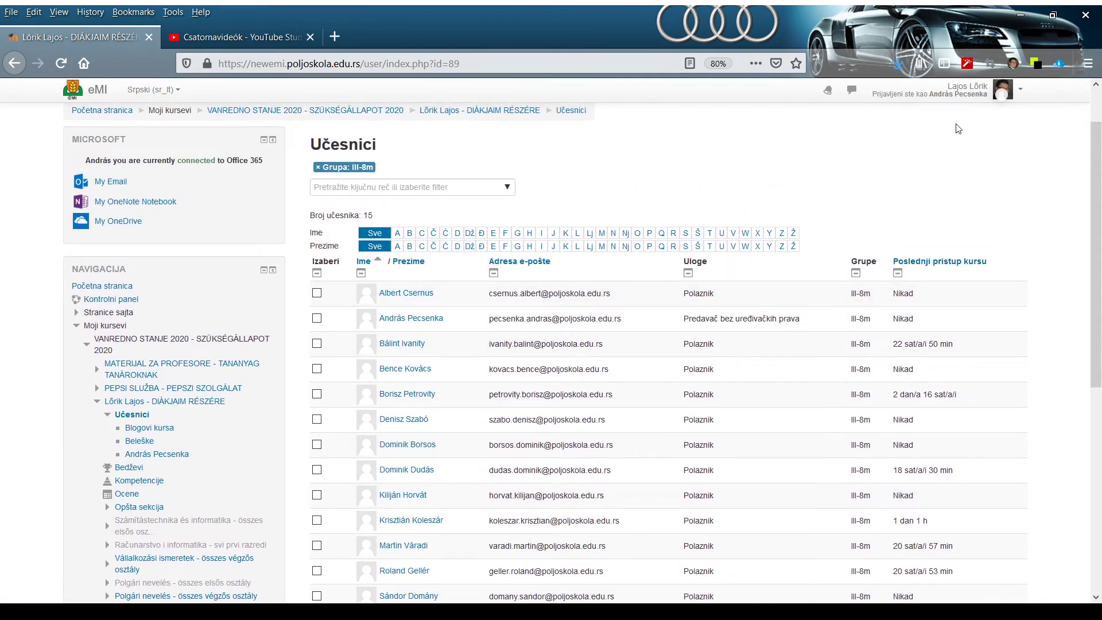
pyautogui.scroll(-1, 920, 293)
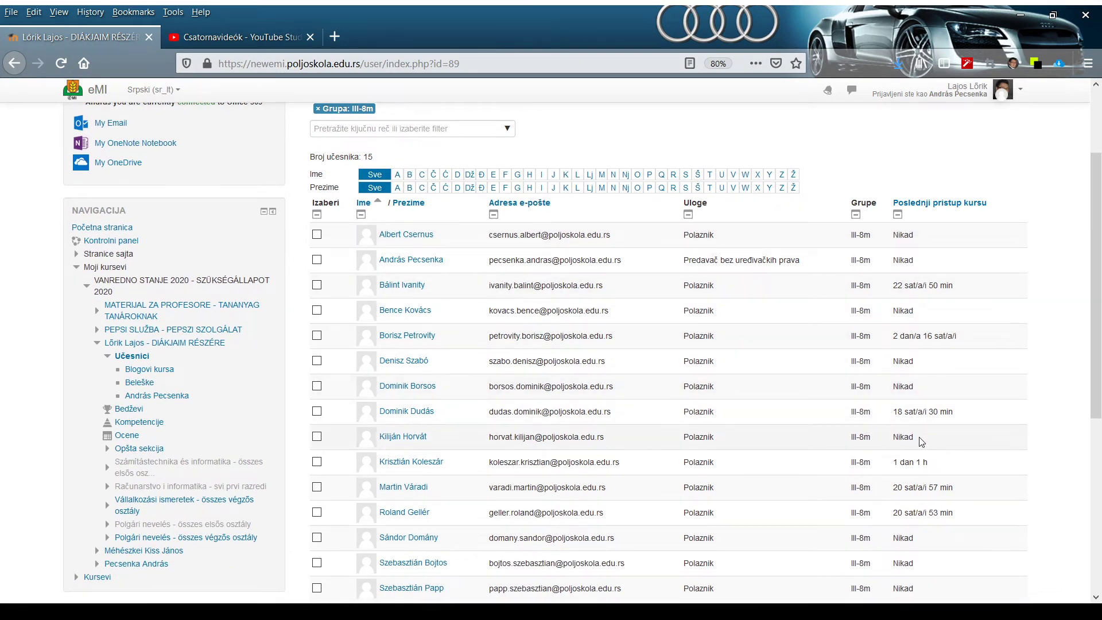
pyautogui.scroll(-1, 921, 440)
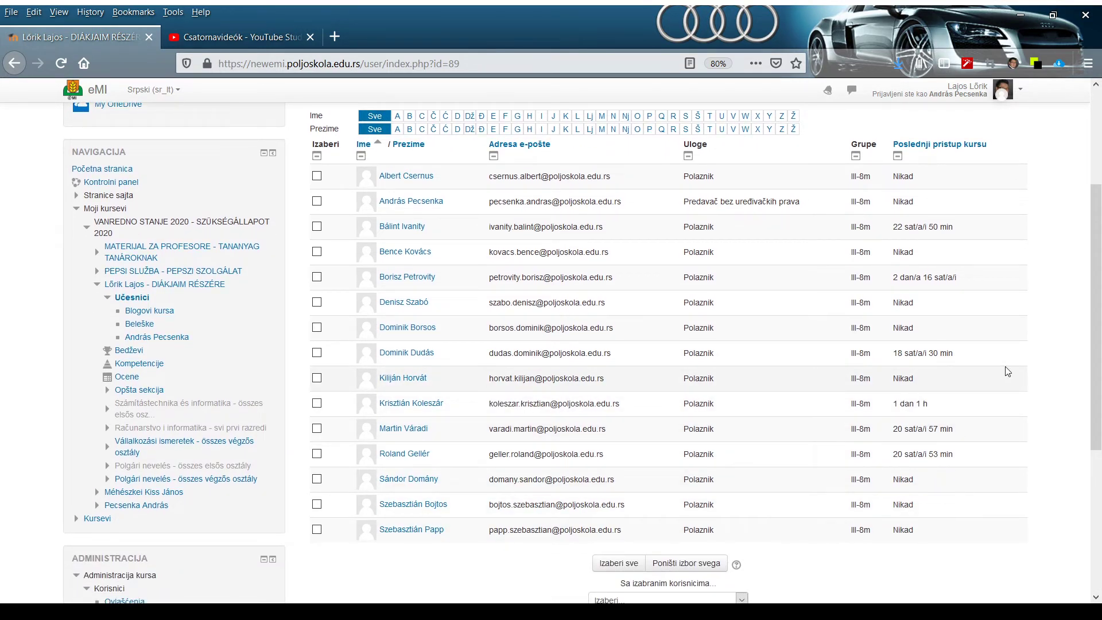
pyautogui.scroll(4, 401, 236)
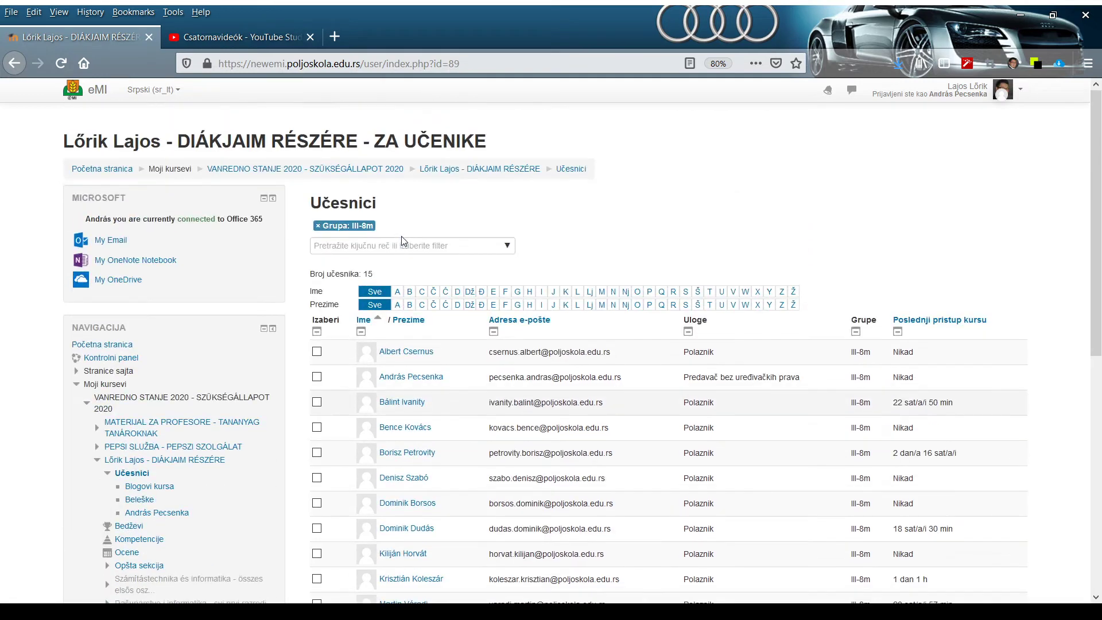
# Open the Aktivnost na kursu report of the course and look through the views of each activity.
pyautogui.scroll(-5, 330, 327)
pyautogui.scroll(-4, 328, 322)
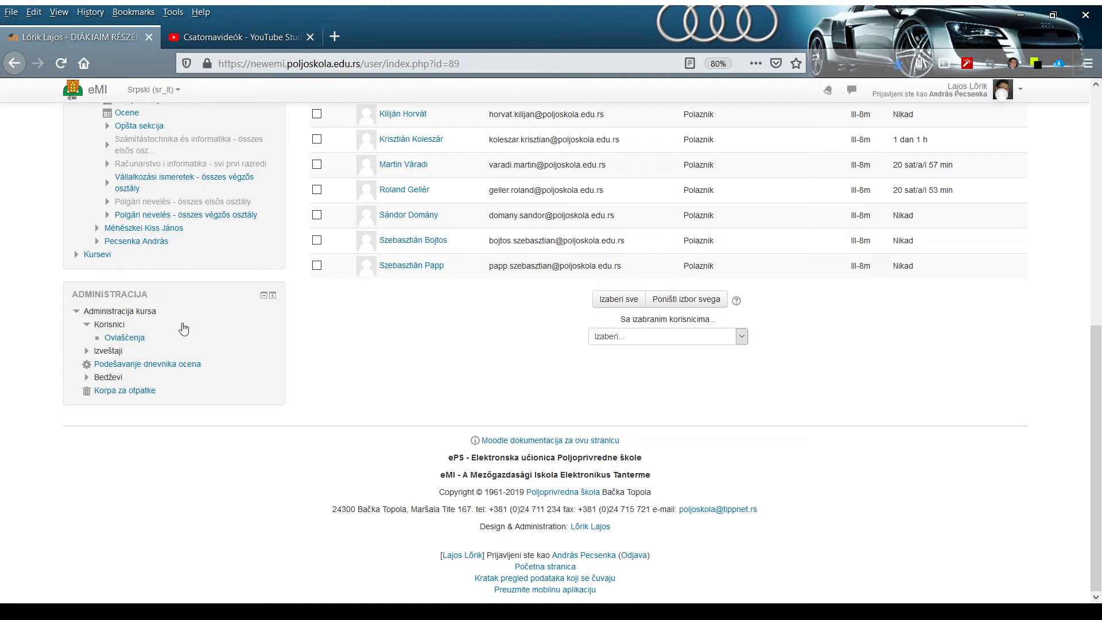
pyautogui.click(105, 353)
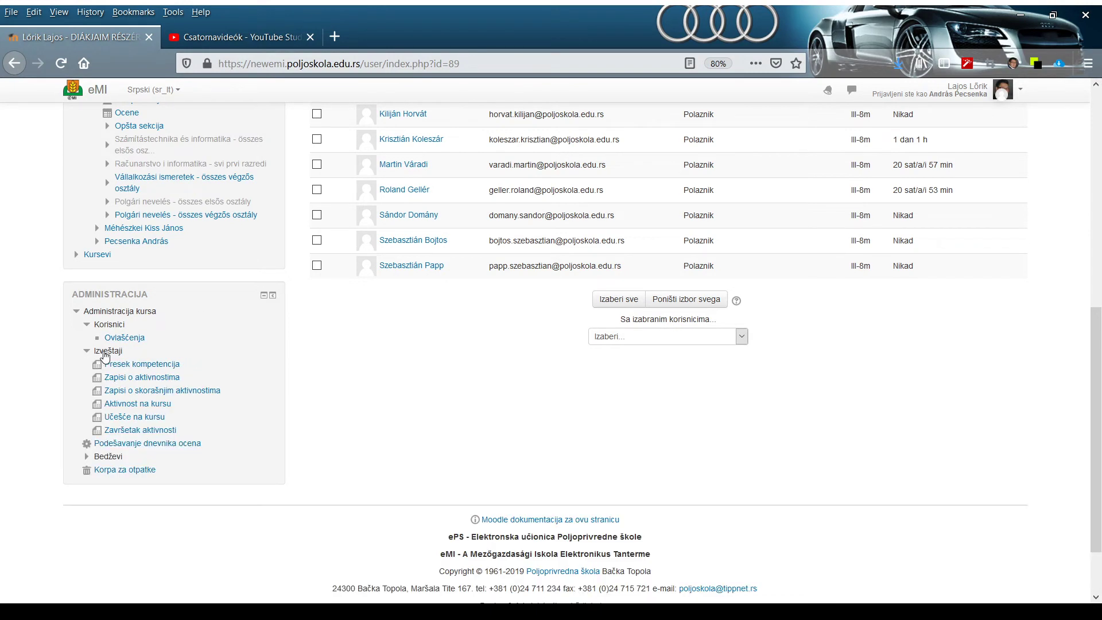
pyautogui.click(112, 406)
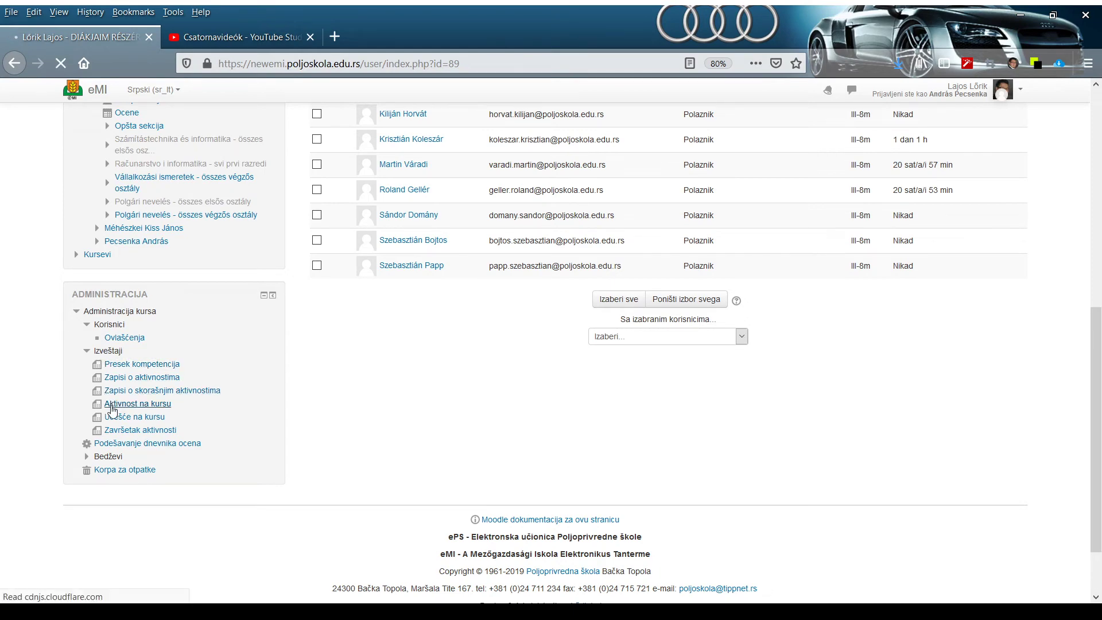
pyautogui.scroll(-5, 117, 396)
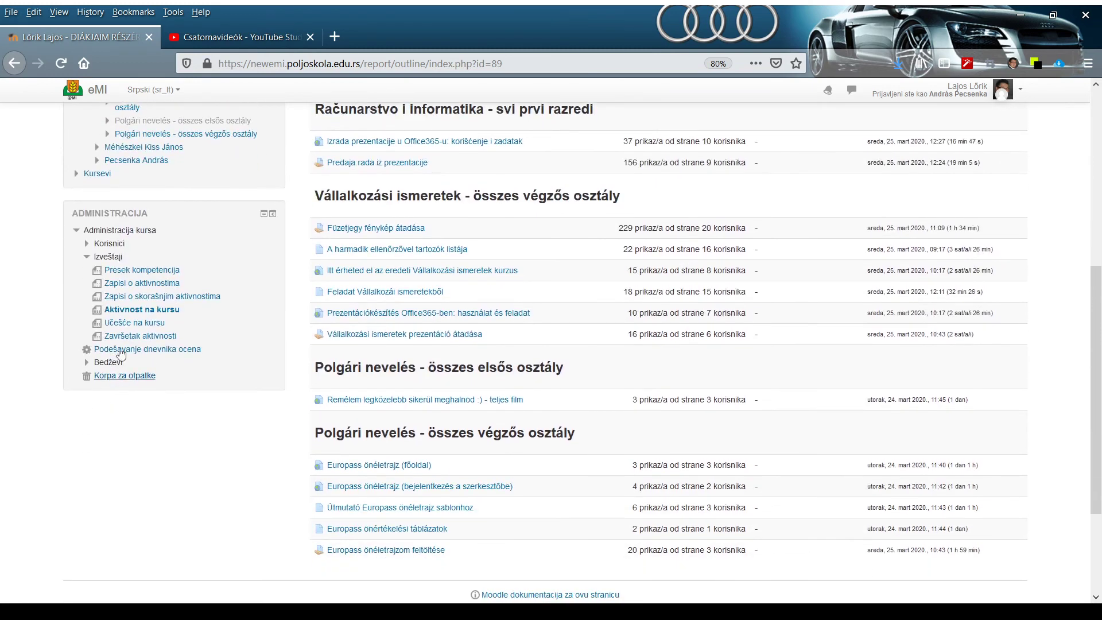
# Show the Učešće na kursu report for the activity Feladat Vállalkozói ismeretekből with role Polaznik, and review each student's actions.
pyautogui.click(123, 326)
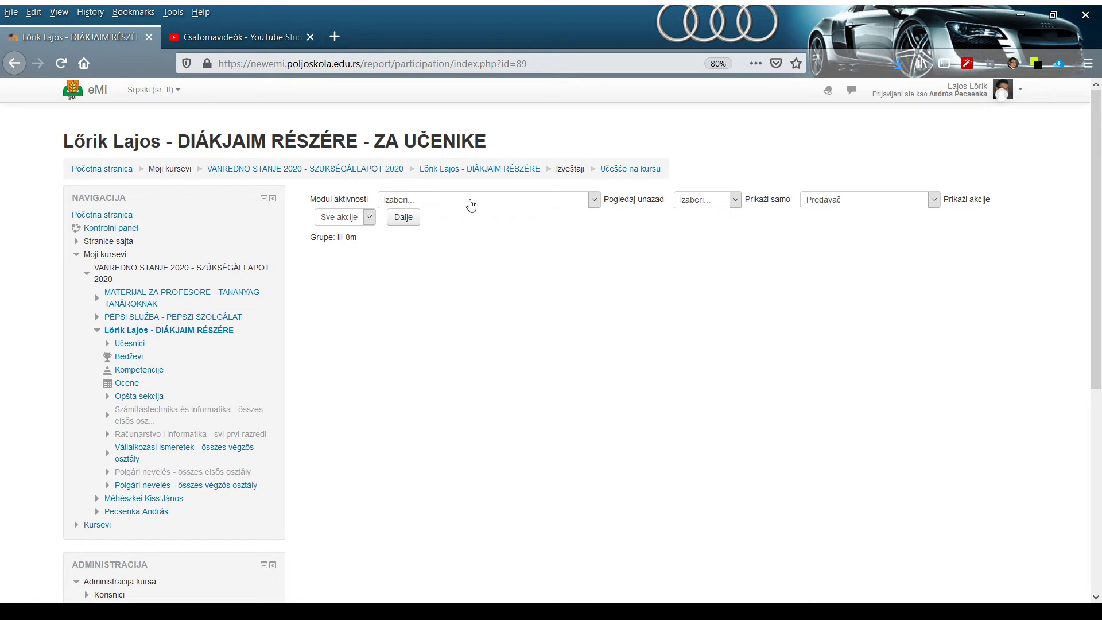
pyautogui.click(471, 204)
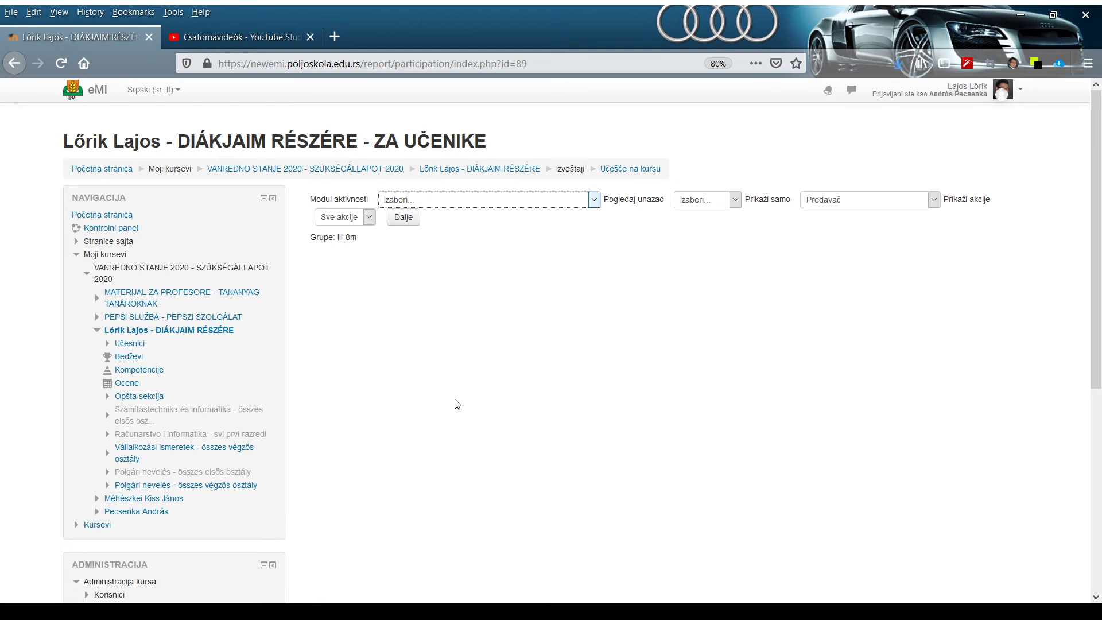
pyautogui.press('Down')
pyautogui.click(884, 204)
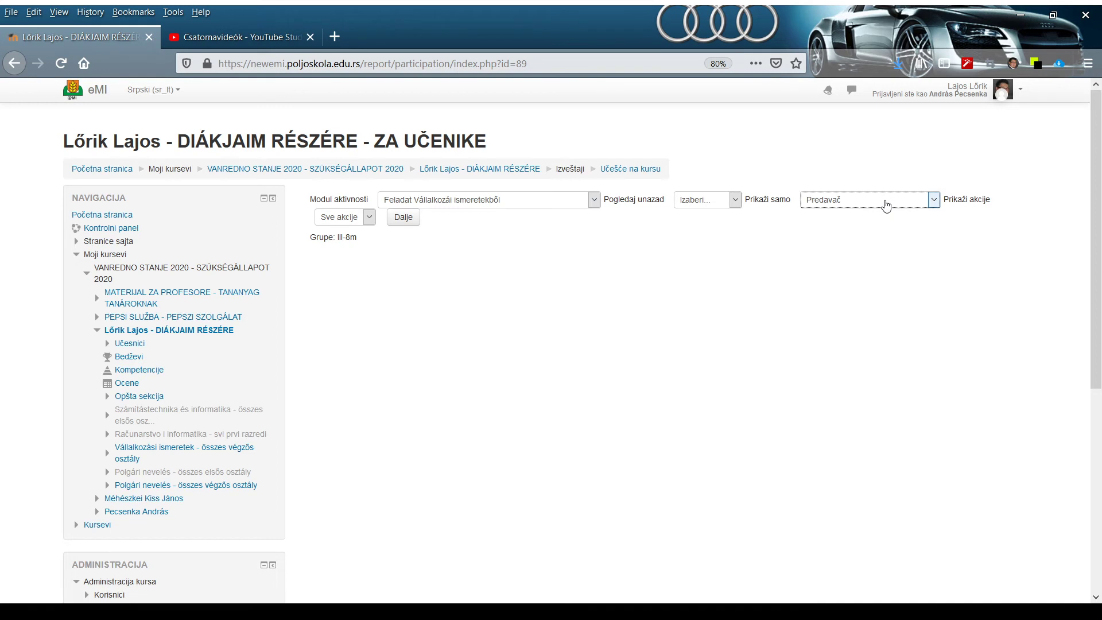
pyautogui.press('Down')
pyautogui.click(411, 223)
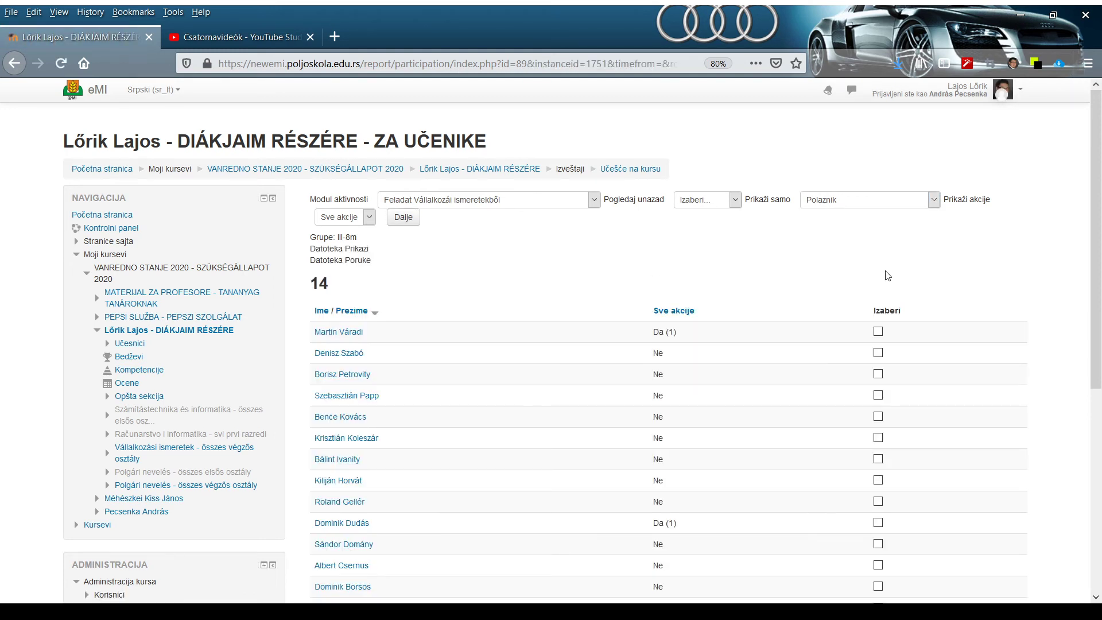
pyautogui.scroll(-2, 950, 241)
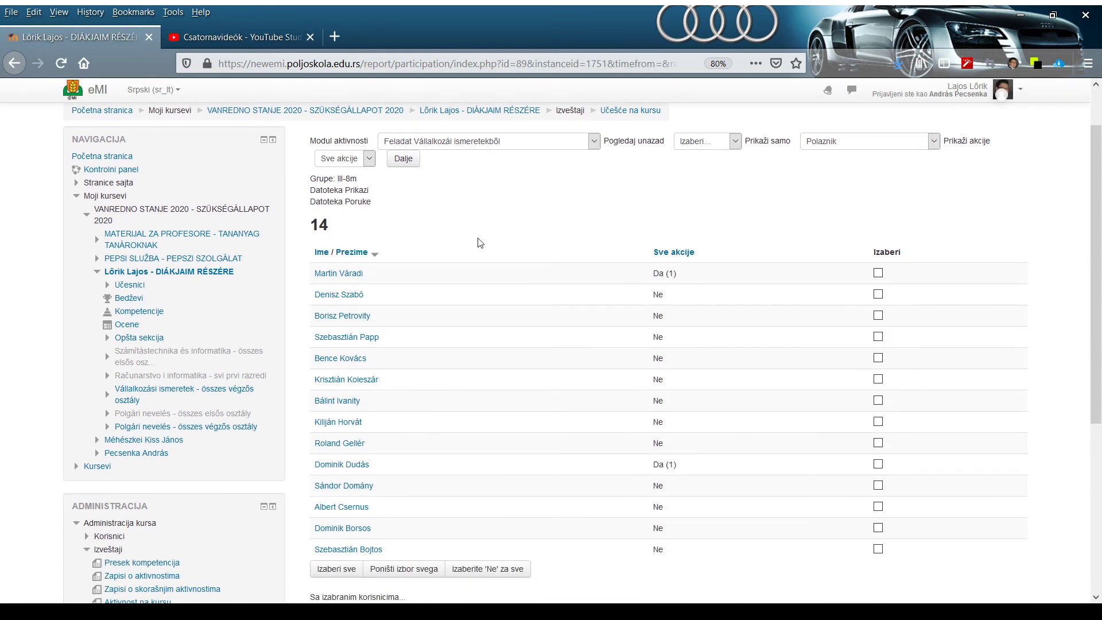
pyautogui.scroll(-2, 527, 229)
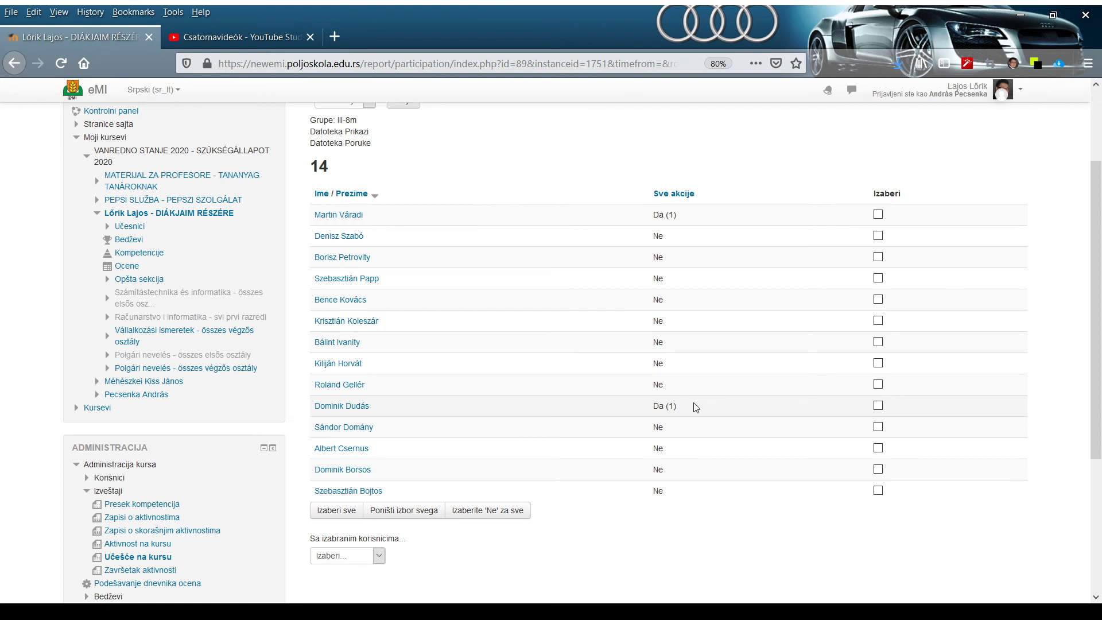
# Show the participation report for the activity Az Excel-ellenőrzővel tartozók listája and review which students have taken part.
pyautogui.scroll(1, 696, 406)
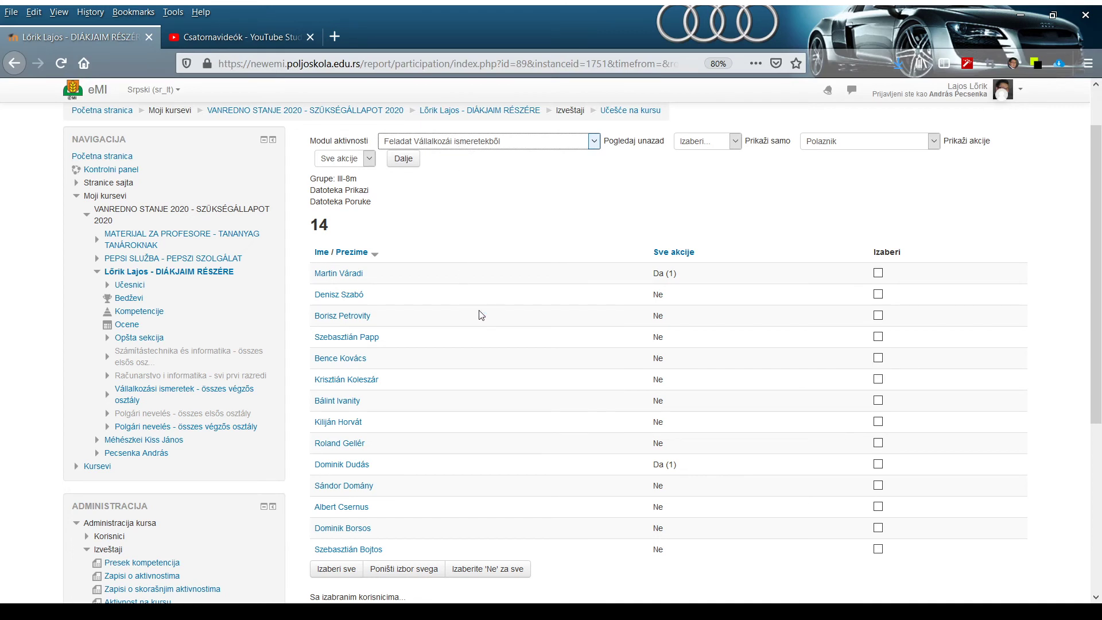
pyautogui.press('Down')
pyautogui.click(401, 165)
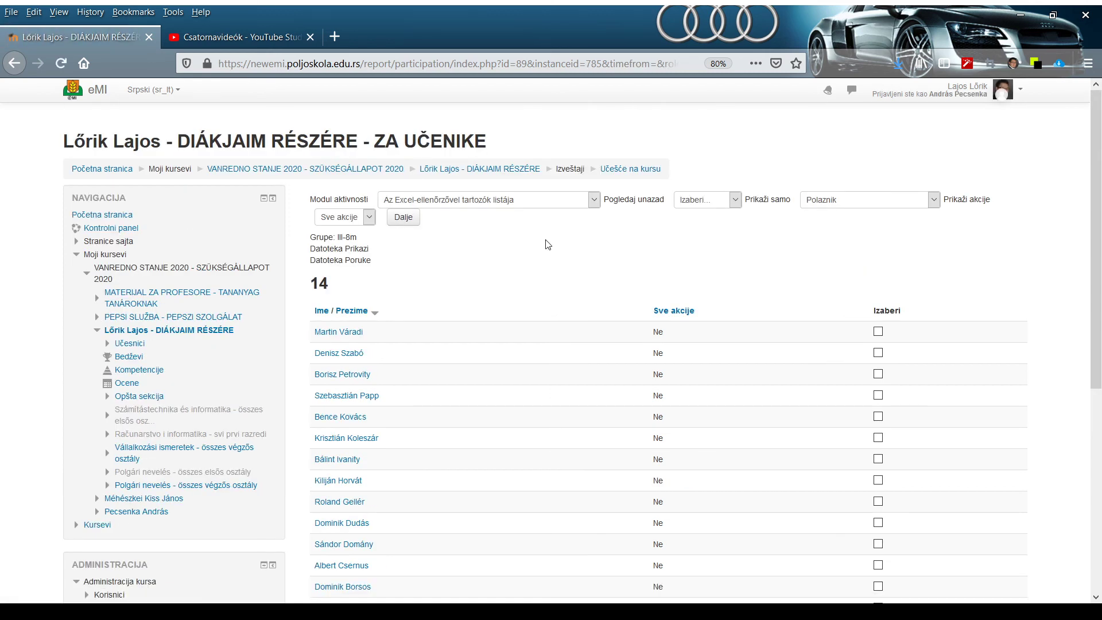
pyautogui.scroll(-2, 548, 245)
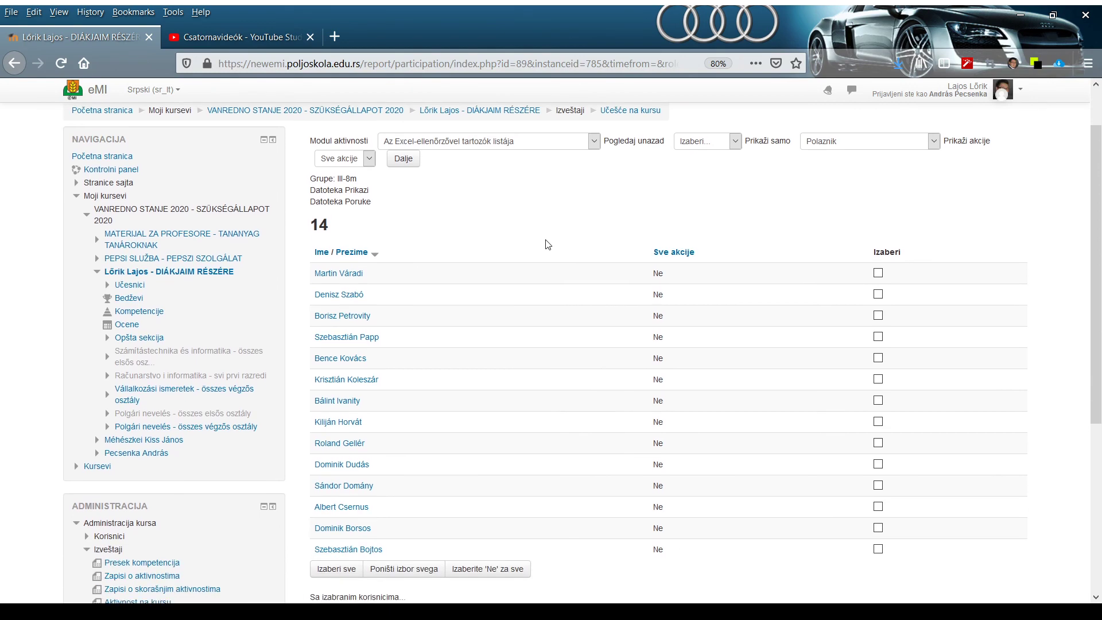
pyautogui.scroll(2, 548, 244)
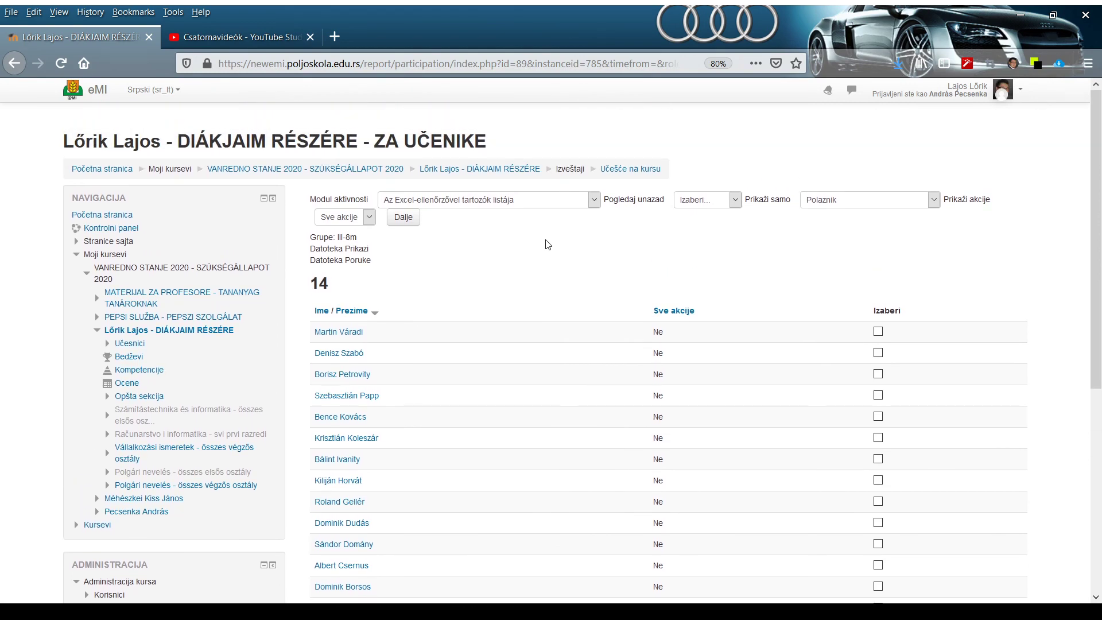
pyautogui.scroll(-5, 548, 245)
pyautogui.scroll(5, 546, 241)
pyautogui.scroll(-3, 653, 246)
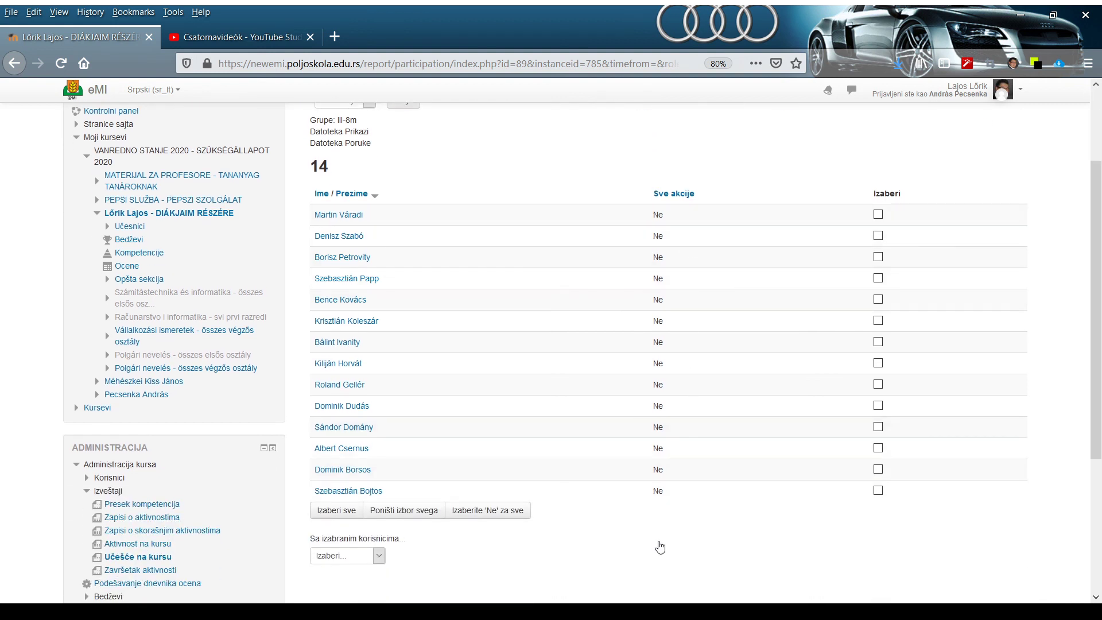
pyautogui.scroll(3, 660, 462)
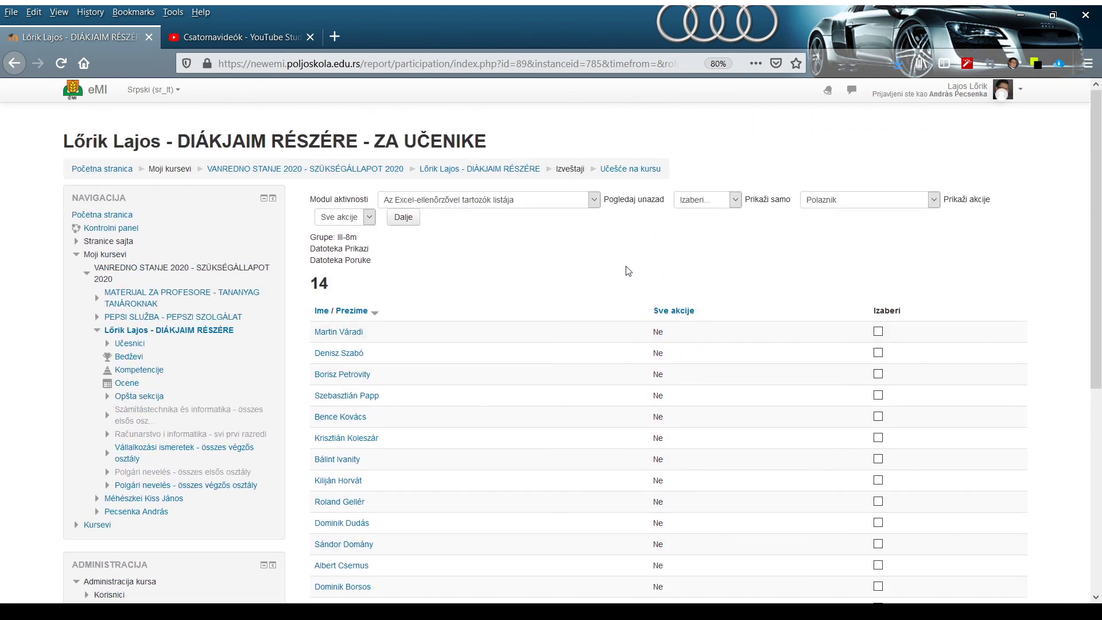